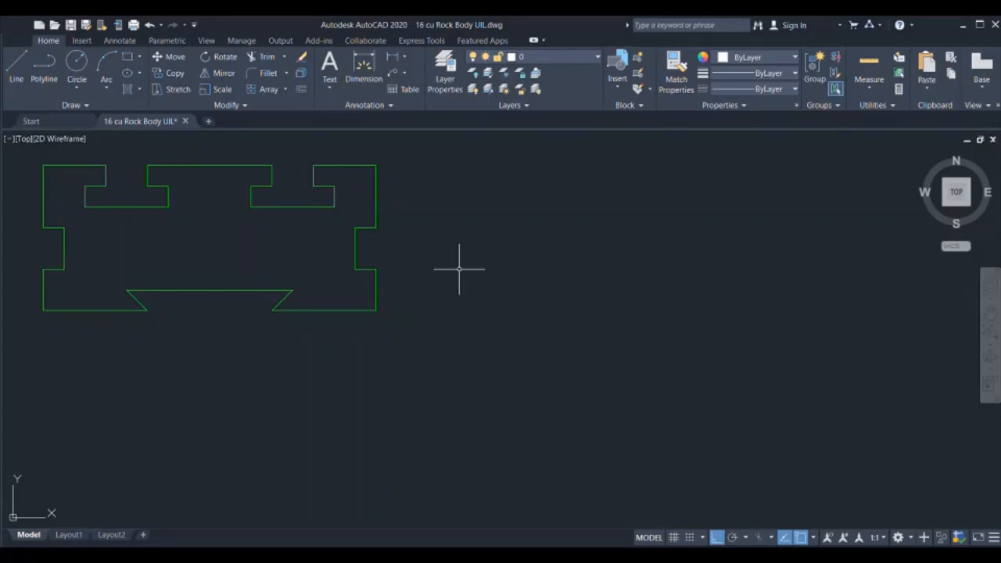
scroll(351, 281, down, 2)
scroll(360, 270, up, 2)
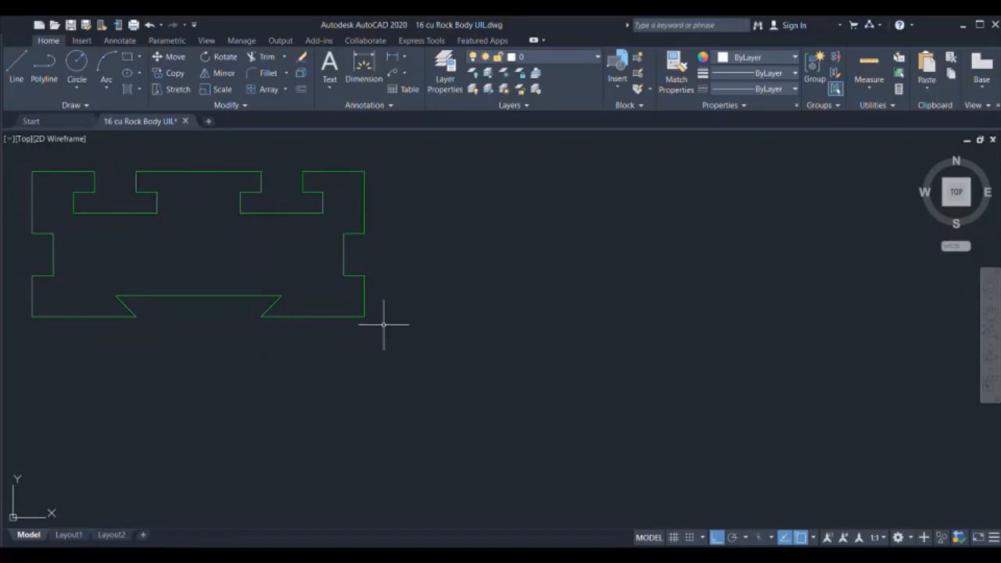
scroll(186, 273, down, 2)
scroll(150, 263, up, 2)
Start a copy of the green profile beside it by drawing its bottom-left horizontal edge with the Line tool.
scroll(151, 268, down, 2)
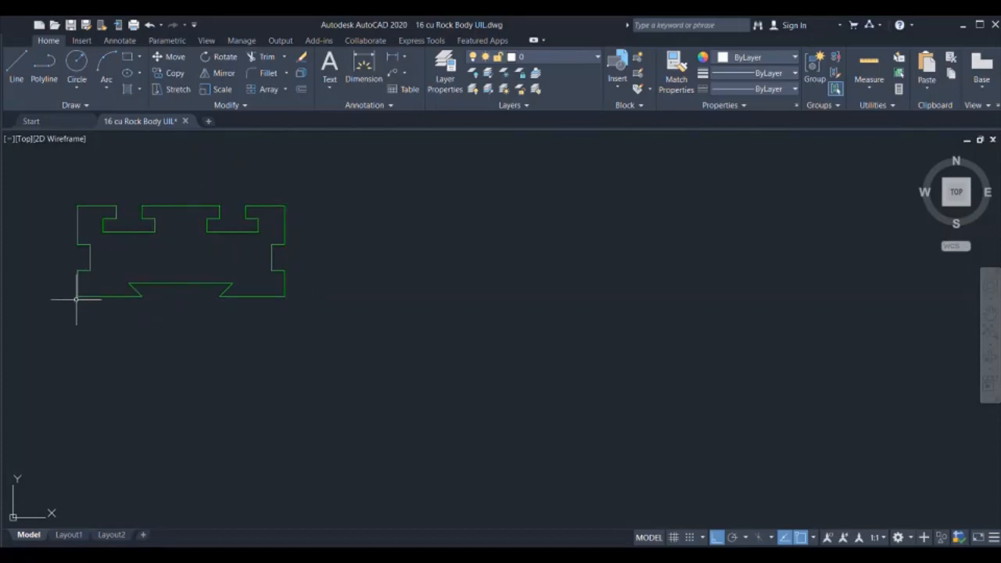
click(18, 79)
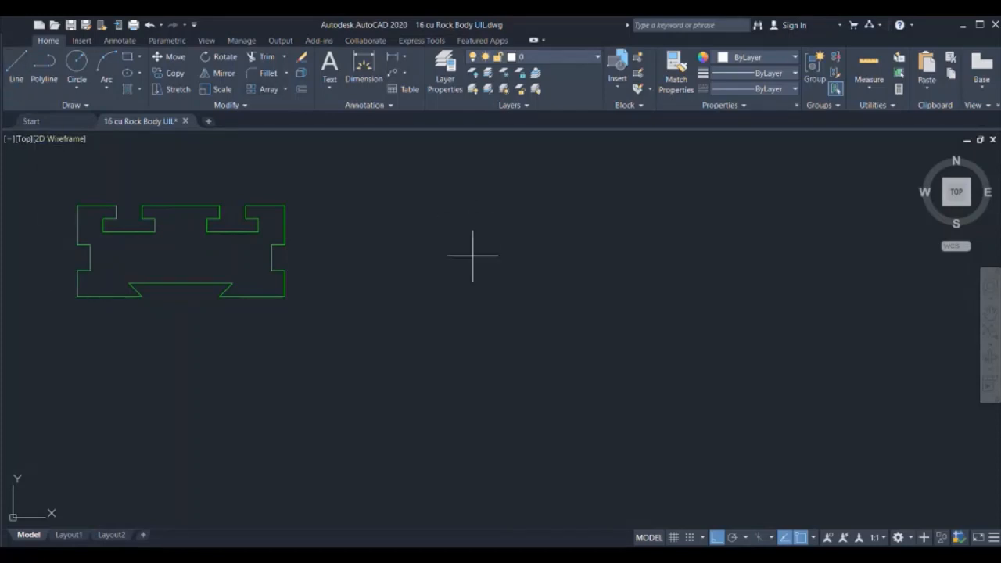
click(431, 312)
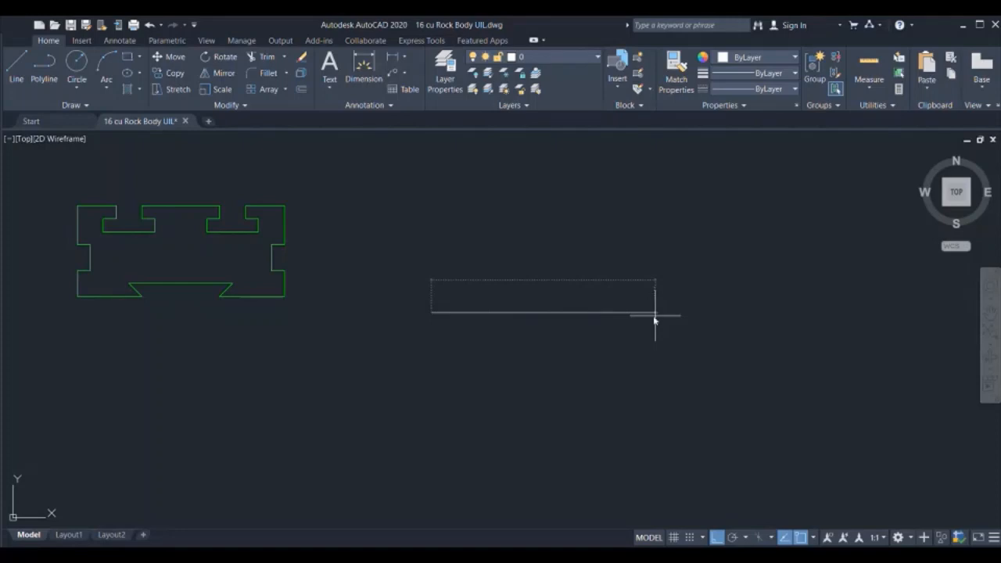
key(Escape)
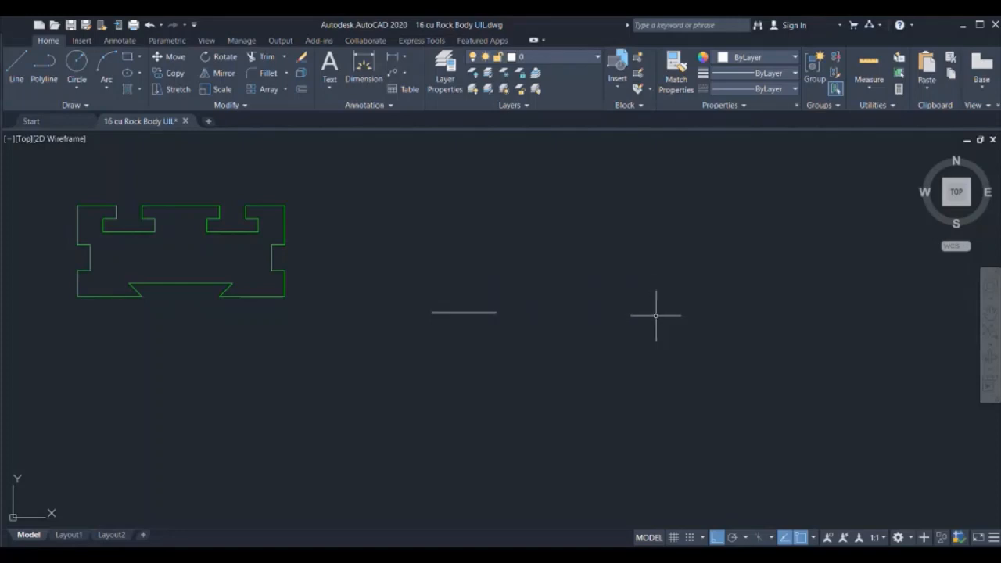
Draw the 20-unit lower left edge up from the bottom line's left end and add the side notch's short lower ledge.
click(16, 78)
click(431, 312)
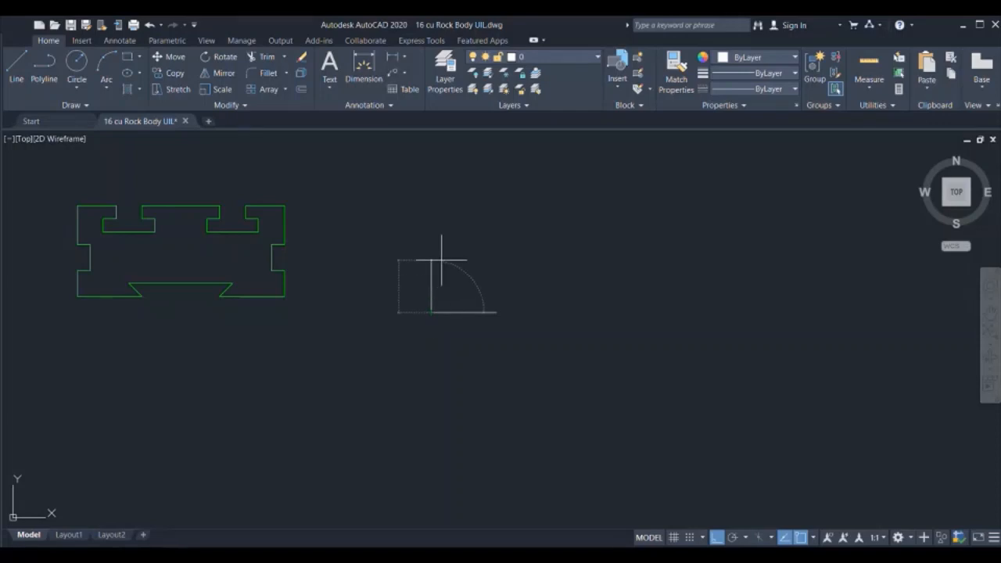
key(Return)
click(498, 265)
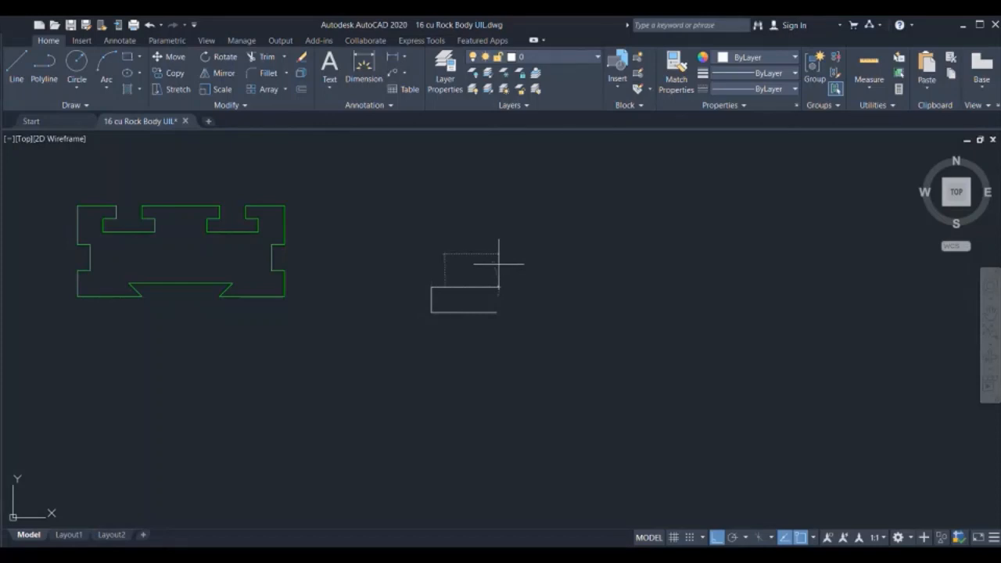
click(492, 197)
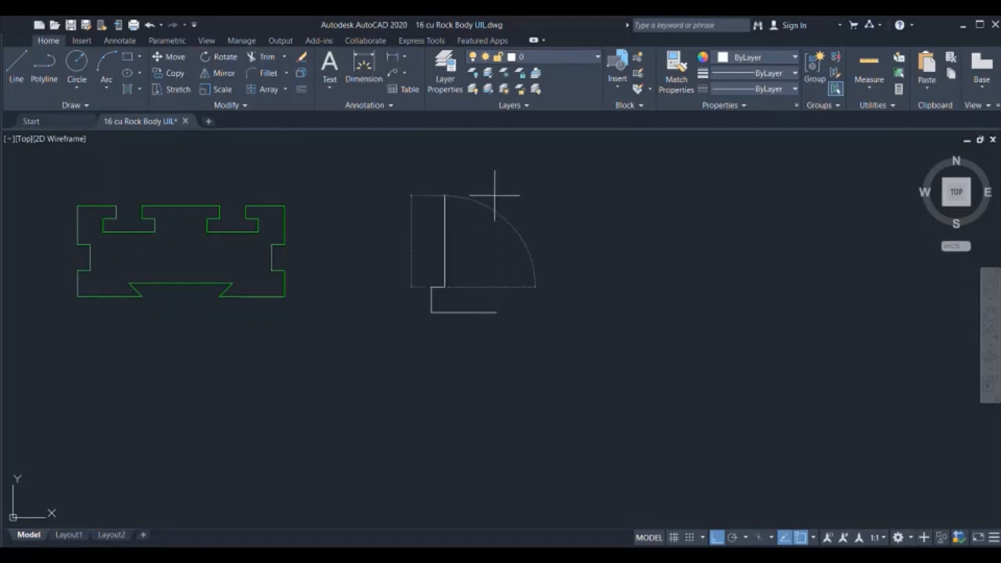
key(Return)
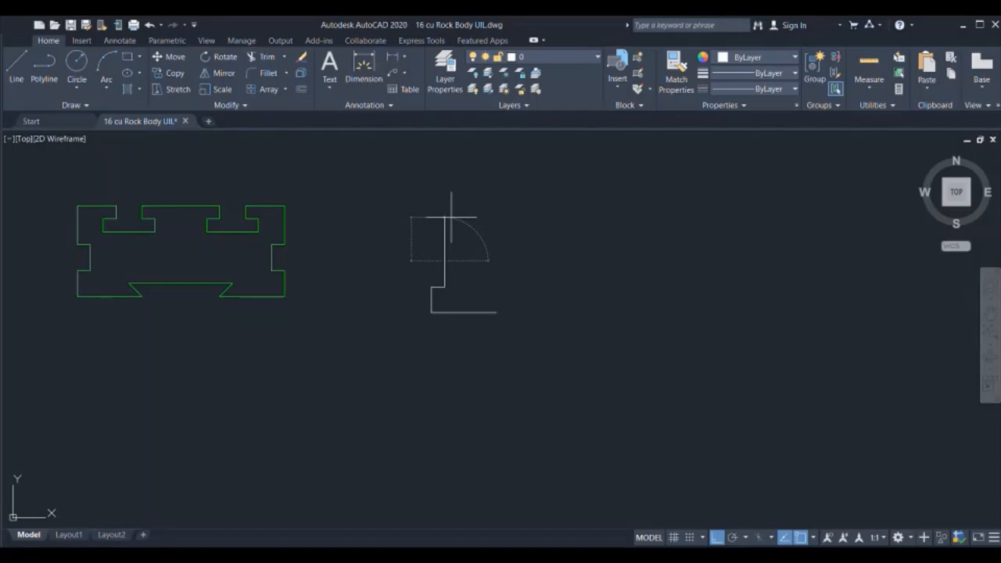
click(446, 235)
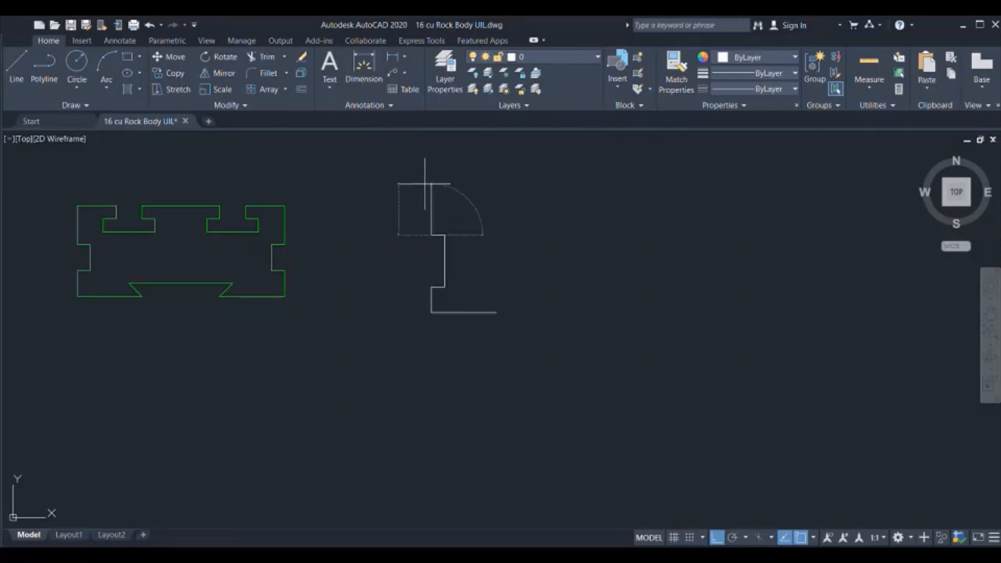
click(420, 196)
click(538, 173)
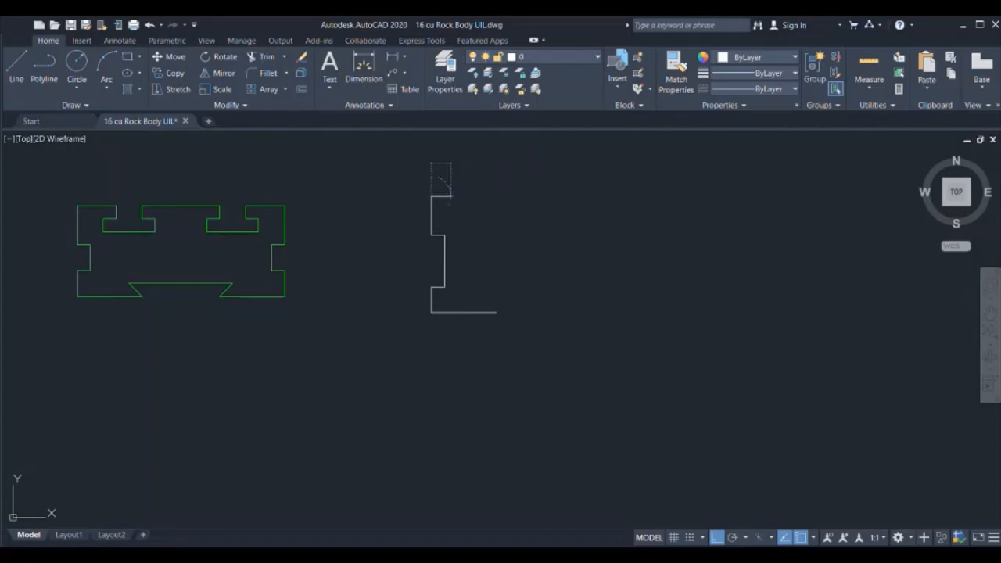
click(376, 66)
click(444, 287)
key(Escape)
click(492, 285)
click(418, 207)
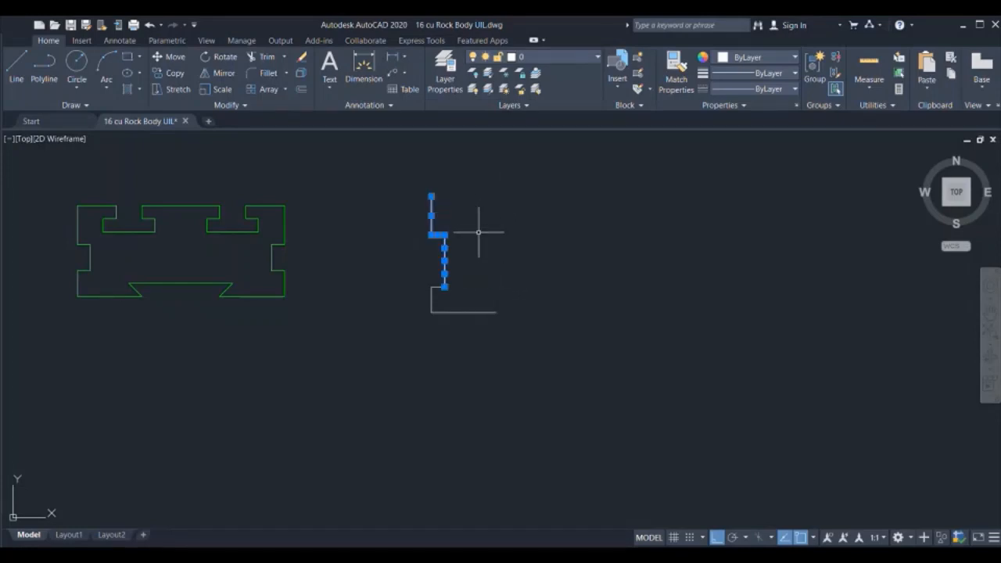
key(Delete)
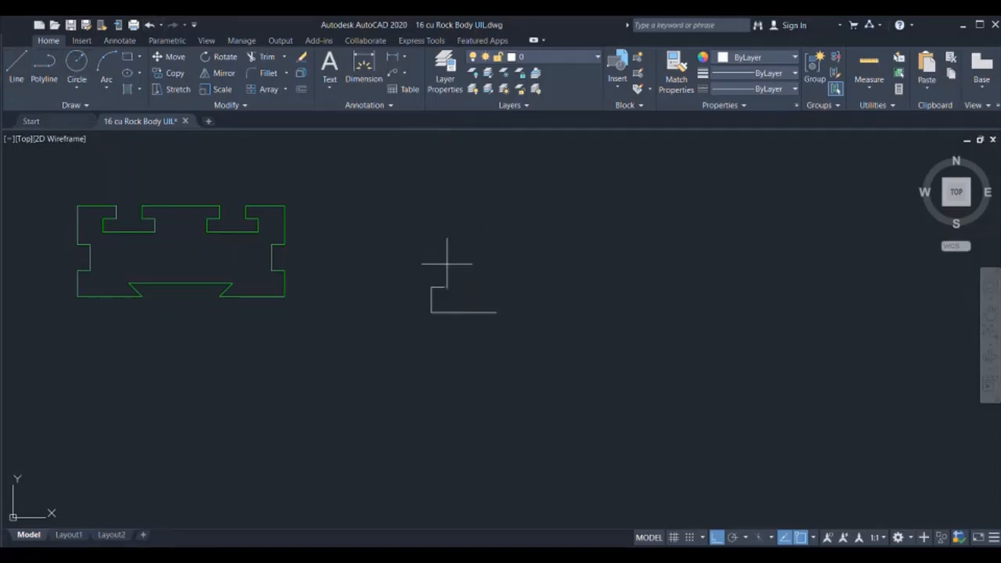
Continue the outline from the ledge through the left notch, first T-slot and middle top edge into the second T-slot, matching the green profile.
click(444, 287)
text(10)
key(Return)
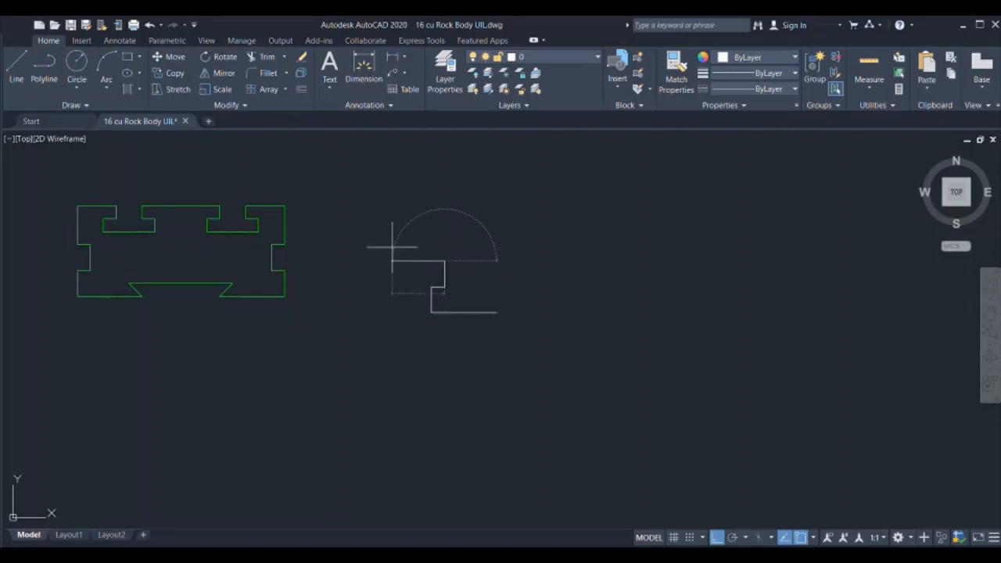
text(5)
key(Return)
text(15)
key(Return)
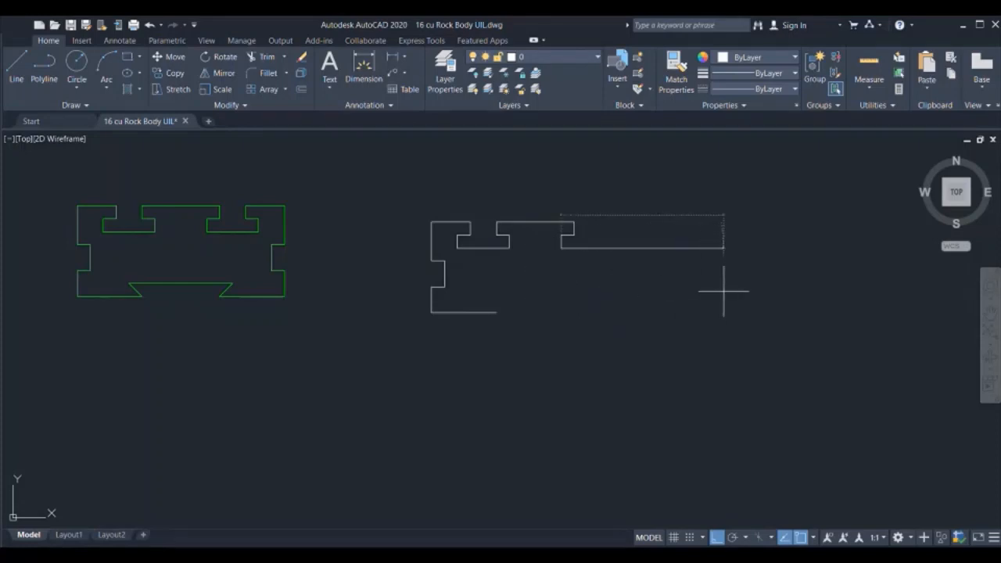
Complete the second T-slot's floor and right side, and draw the top-right corner down to the right notch.
text(20)
key(Return)
text(5)
key(Return)
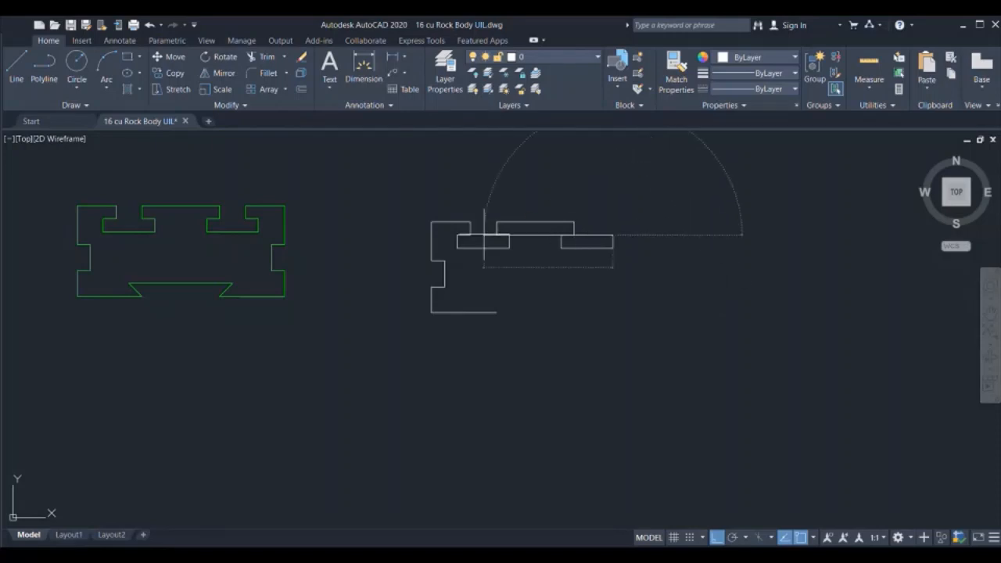
text(5)
key(Return)
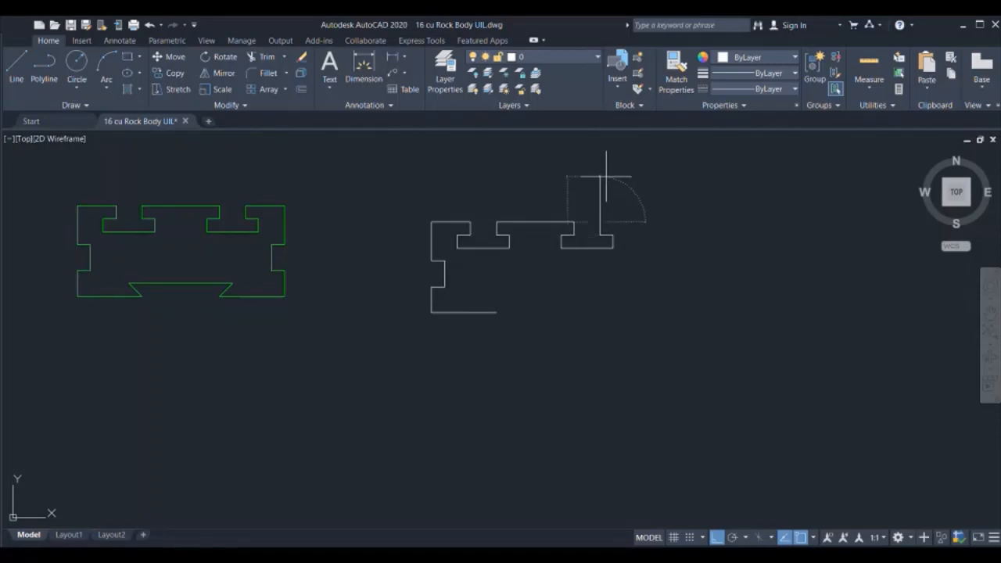
text(5)
key(Return)
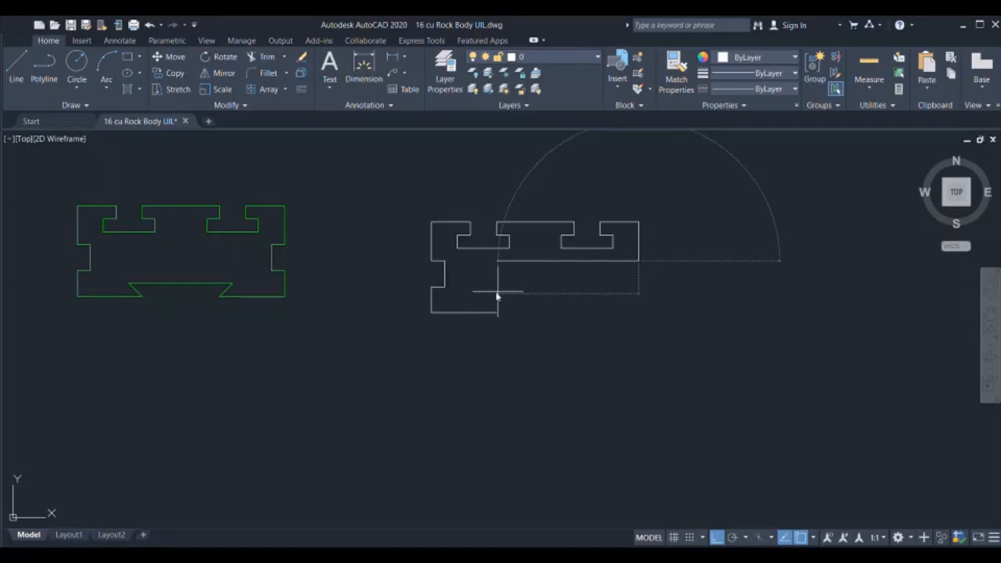
Draw the right side notch, the lower right edge and the bottom-right horizontal edge, leaving the dovetail gap open.
key(Return)
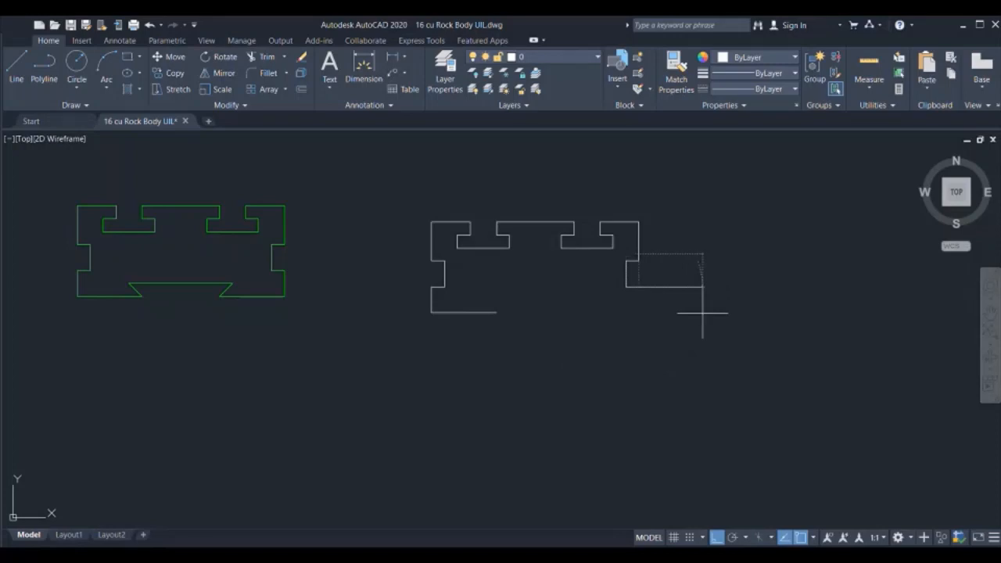
click(639, 291)
key(Return)
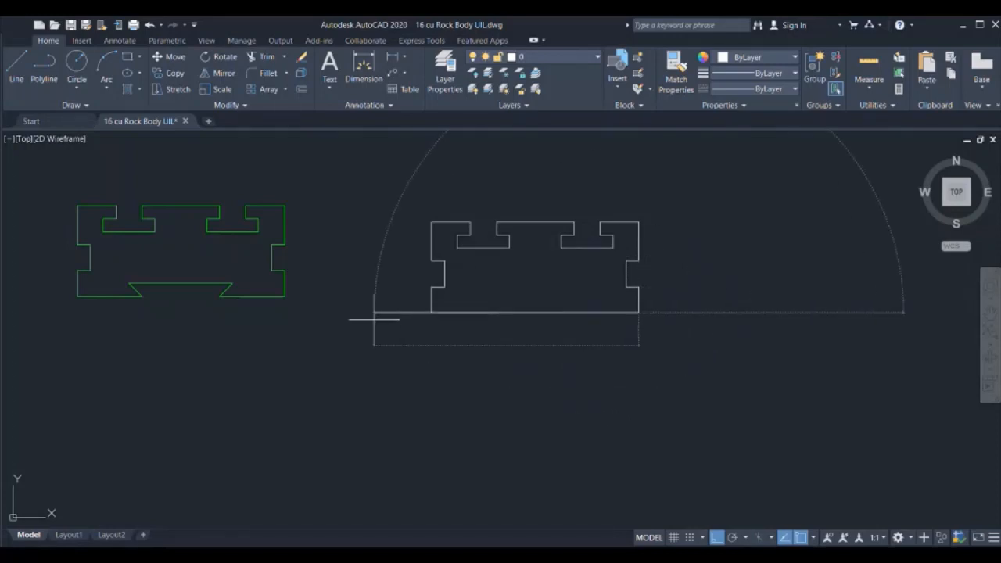
key(Escape)
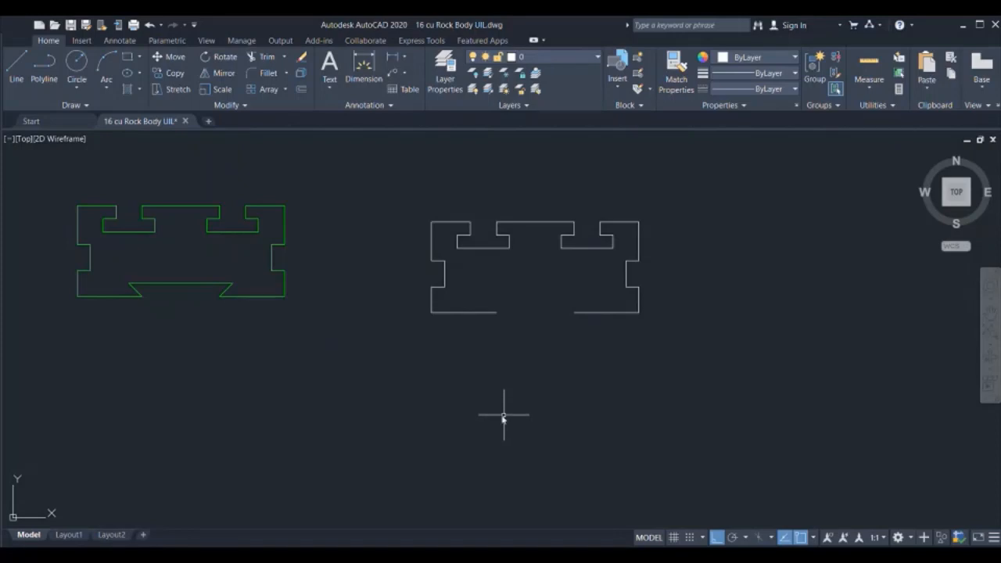
Offset both bottom edges upward to the dovetail's depth and connect their inner ends with vertical construction lines.
key(space)
click(588, 313)
click(586, 287)
click(474, 312)
click(500, 283)
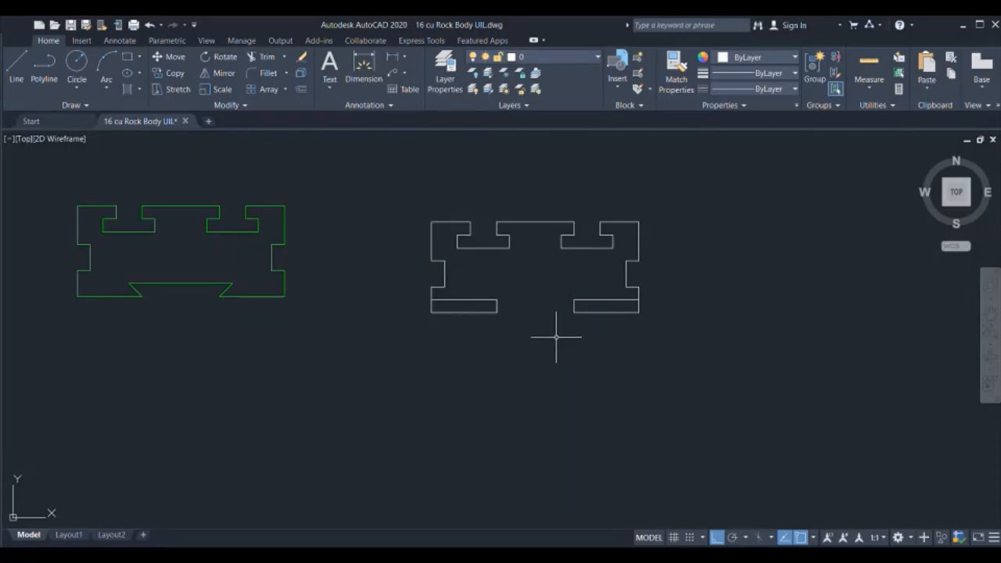
Offset the two vertical construction lines outward, away from the gap, to mark the dovetail's upper corners.
key(Return)
key(Return)
click(573, 308)
click(624, 328)
click(497, 306)
Draw the dovetail's two slanted sides from the upper construction corners to the inner ends of the bottom edges.
click(497, 312)
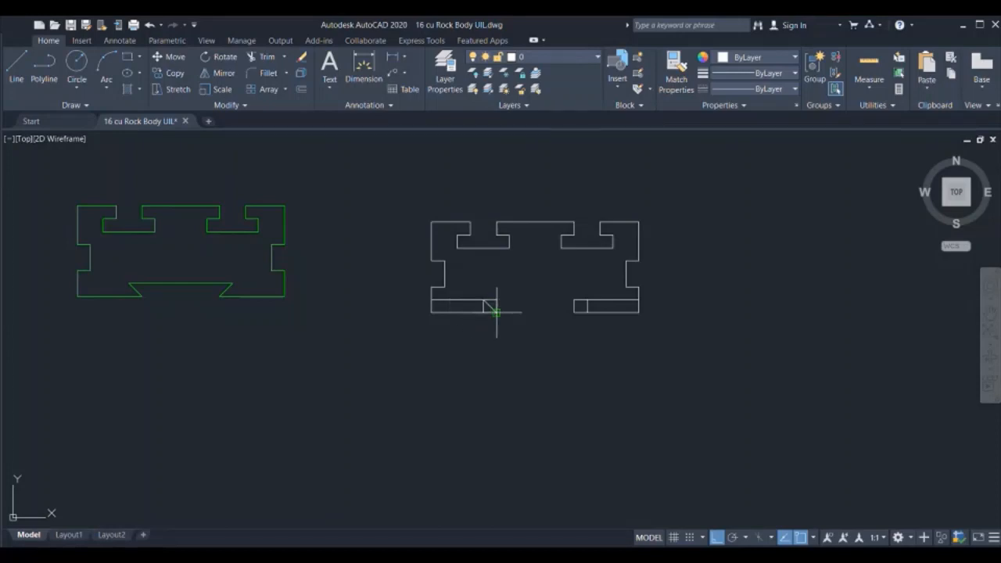
click(574, 313)
key(Escape)
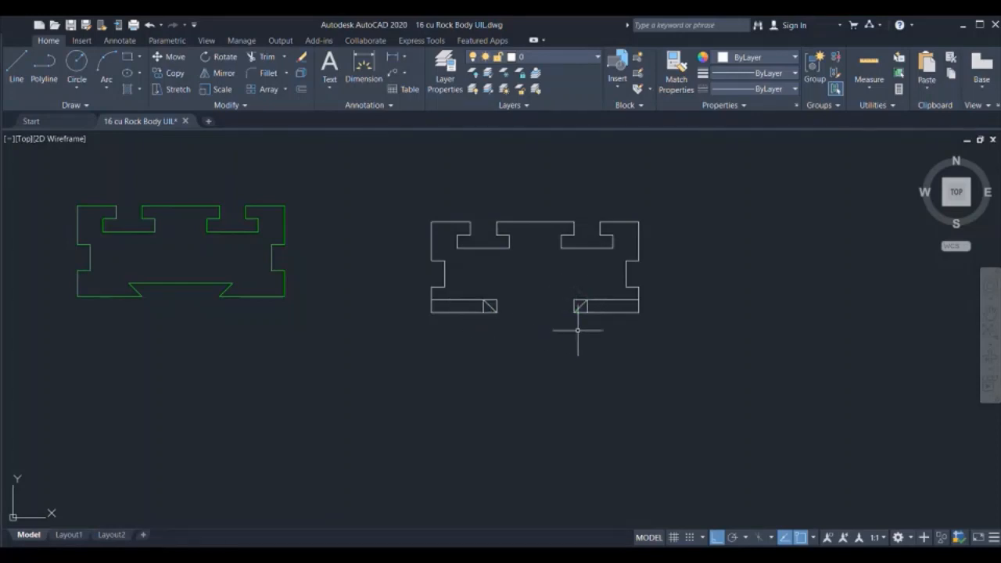
Erase the horizontal and vertical construction lines around the dovetail, keeping only its two slanted sides.
click(607, 300)
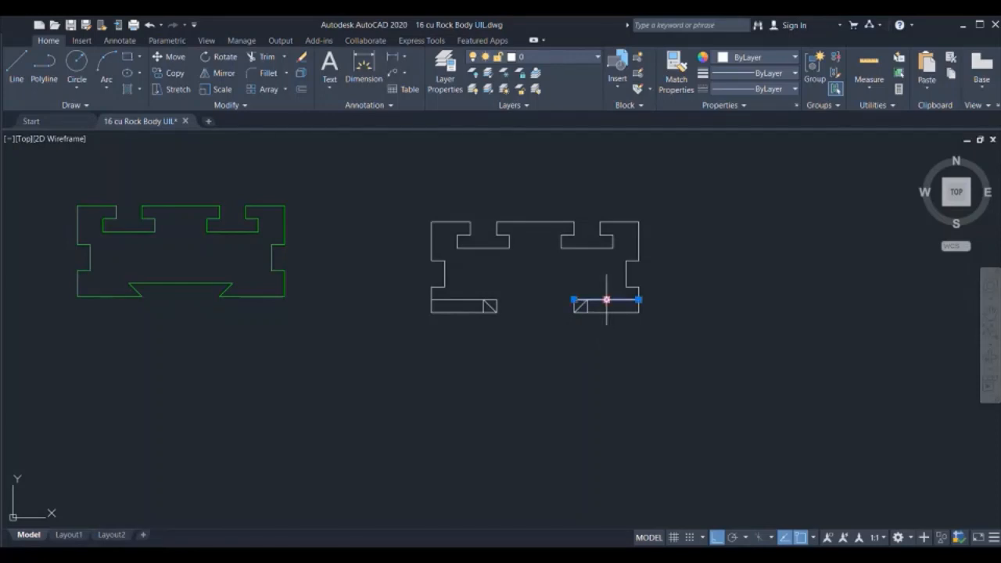
key(Delete)
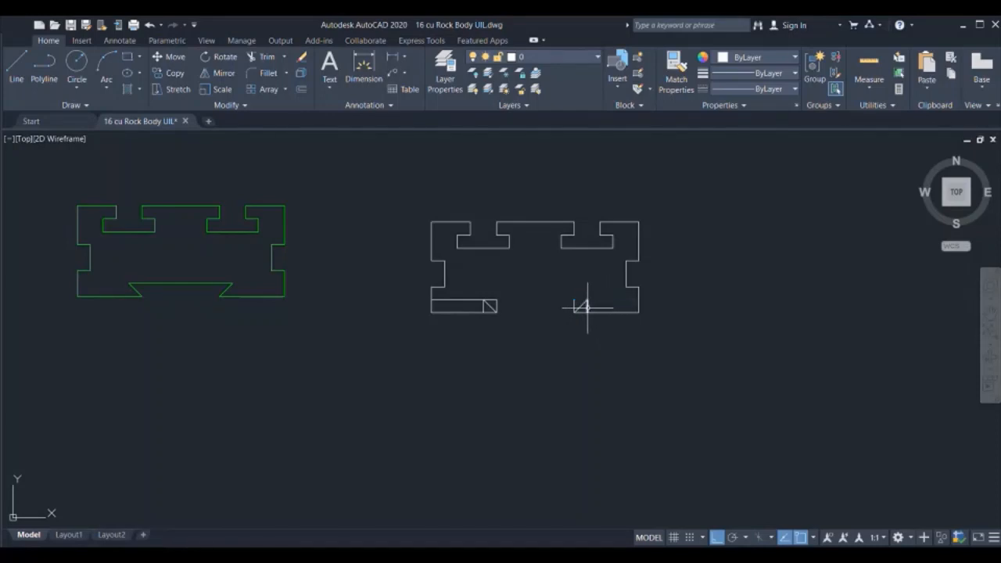
click(574, 301)
key(Delete)
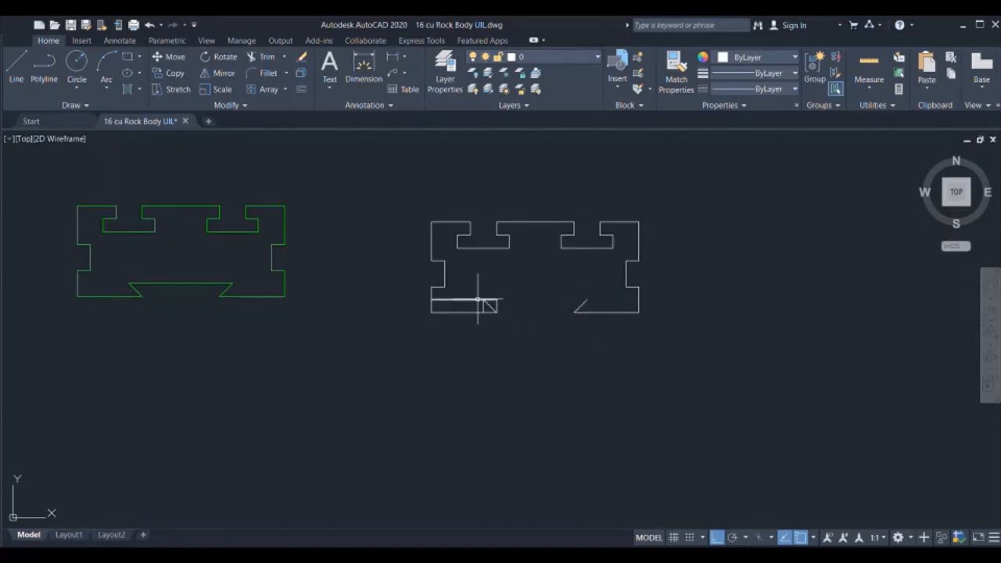
click(477, 299)
key(Delete)
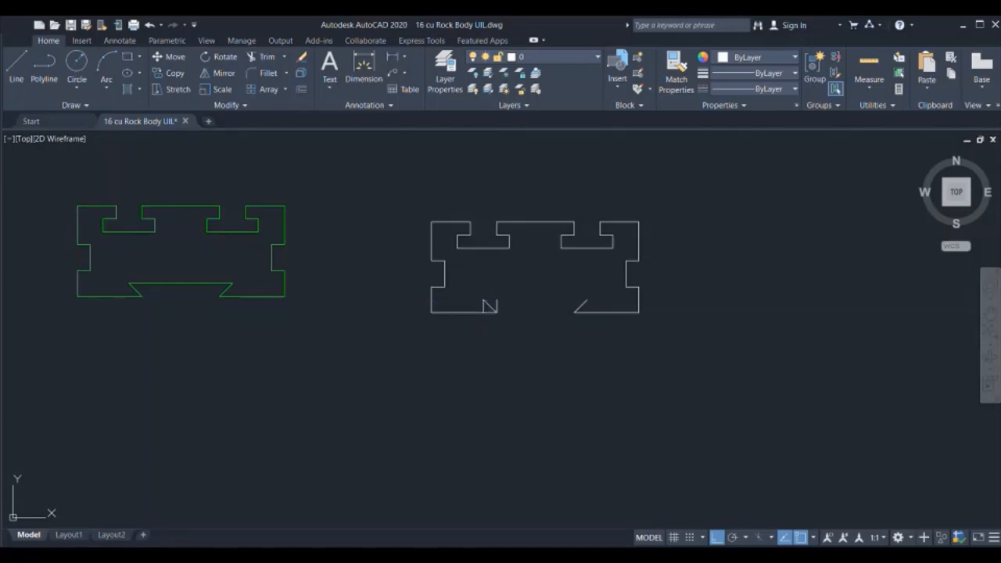
click(495, 305)
key(Delete)
Close the dovetail by drawing a horizontal line between the upper ends of its slanted sides.
click(15, 67)
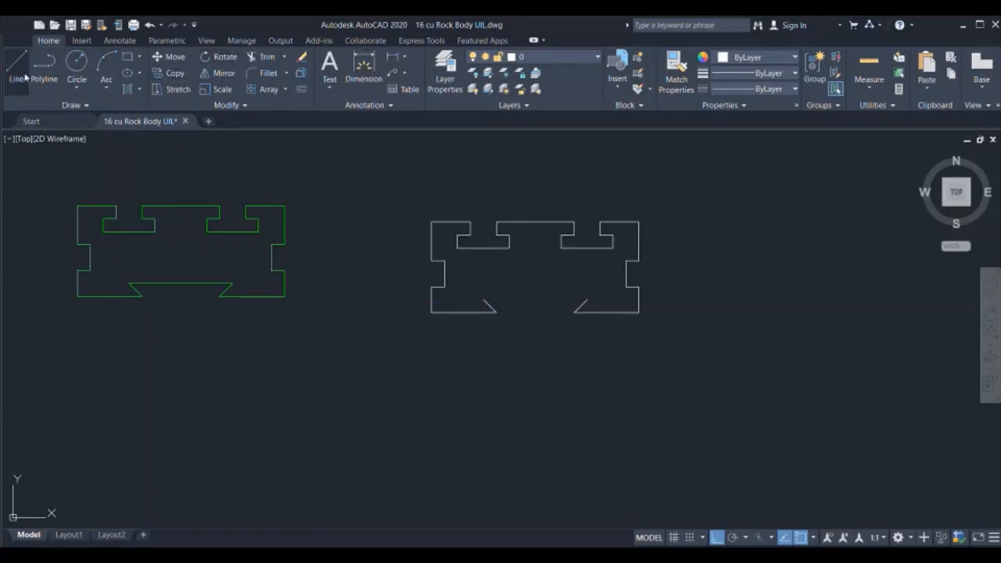
click(482, 299)
click(587, 300)
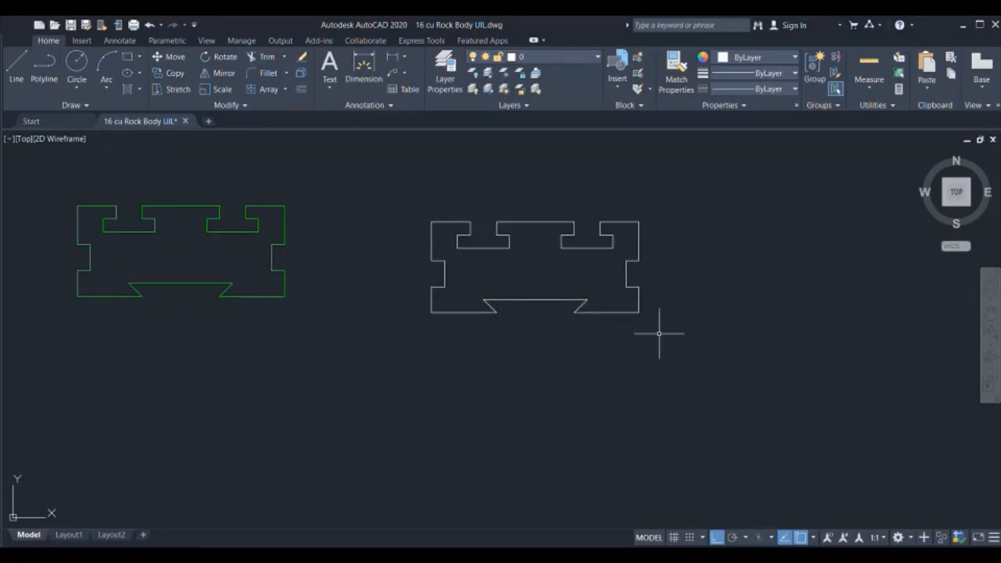
Add linear dimensions for the new profile's overall width above it and its overall height at its left.
click(380, 58)
click(639, 221)
click(639, 197)
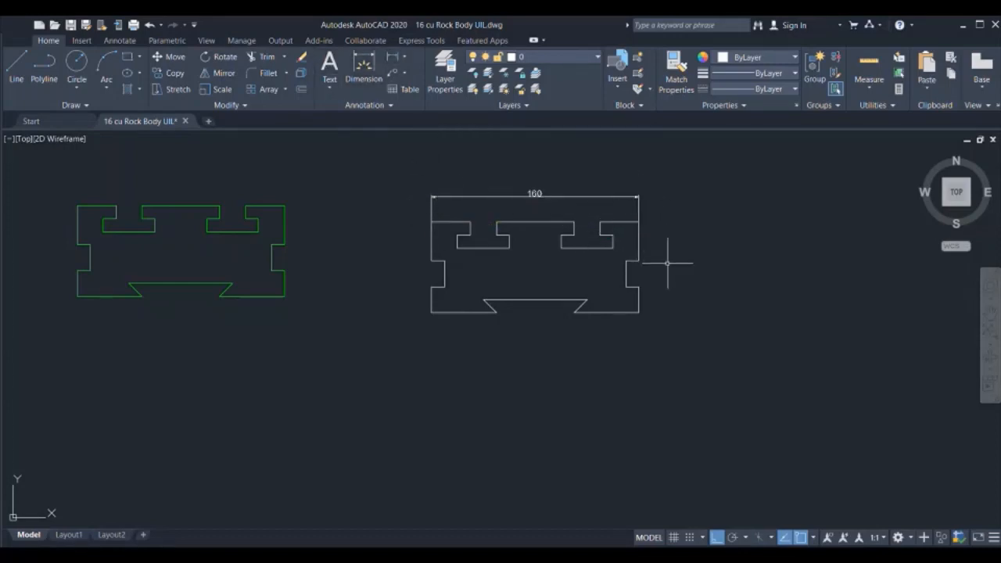
scroll(503, 244, up, 4)
scroll(503, 248, down, 4)
scroll(503, 250, up, 2)
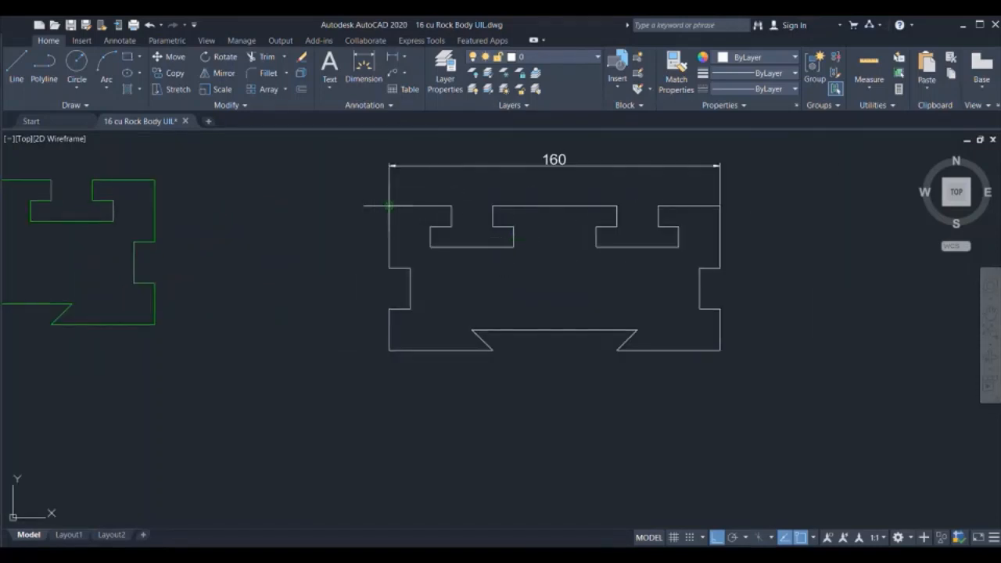
click(389, 350)
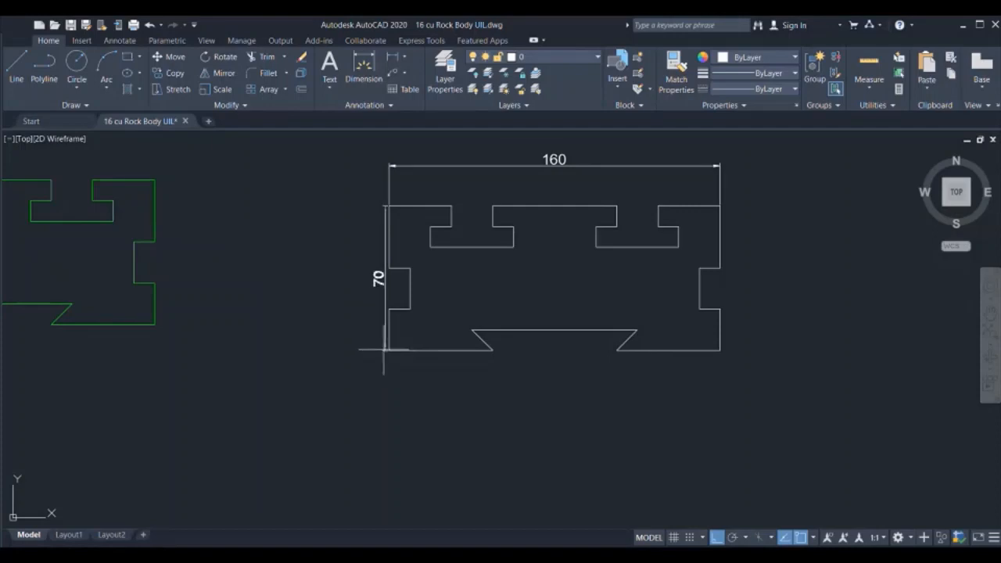
click(332, 360)
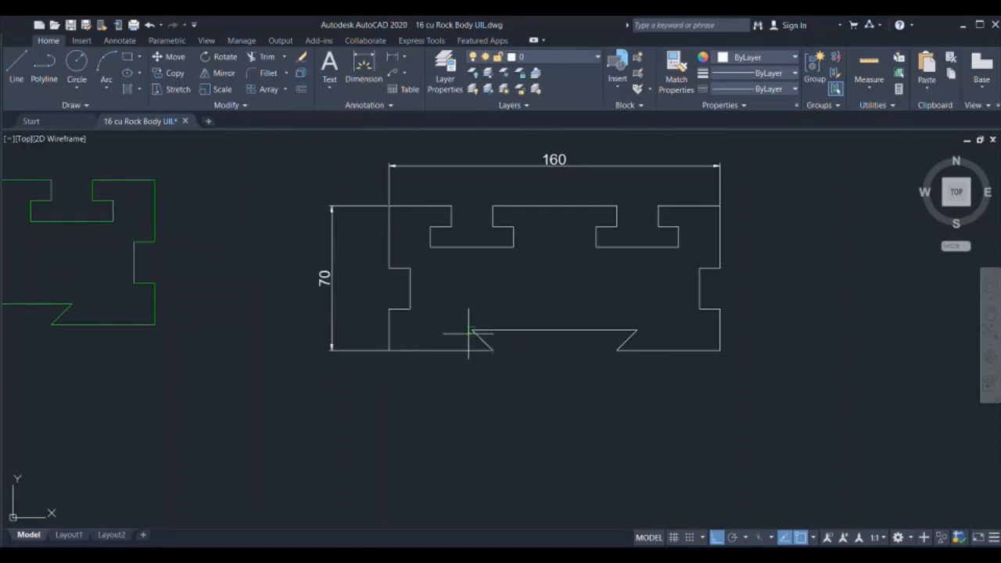
Add linear dimensions for the dovetail's upper edge and the lower left edge below the side notch.
click(637, 330)
click(637, 309)
click(388, 309)
click(389, 350)
click(356, 350)
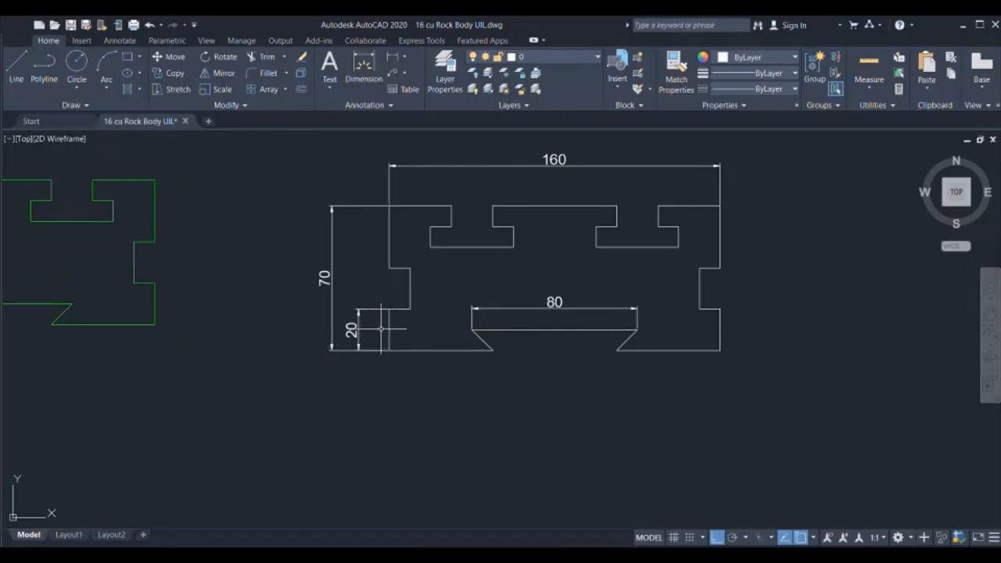
Add a linear dimension for the left edge of the new profile above the side notch.
click(389, 205)
click(389, 268)
click(357, 227)
click(389, 350)
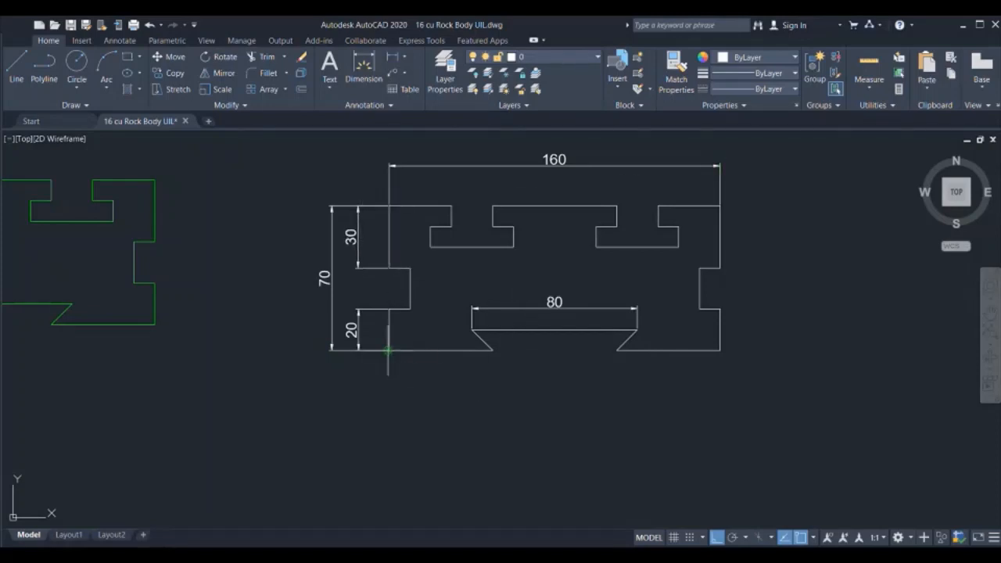
click(491, 349)
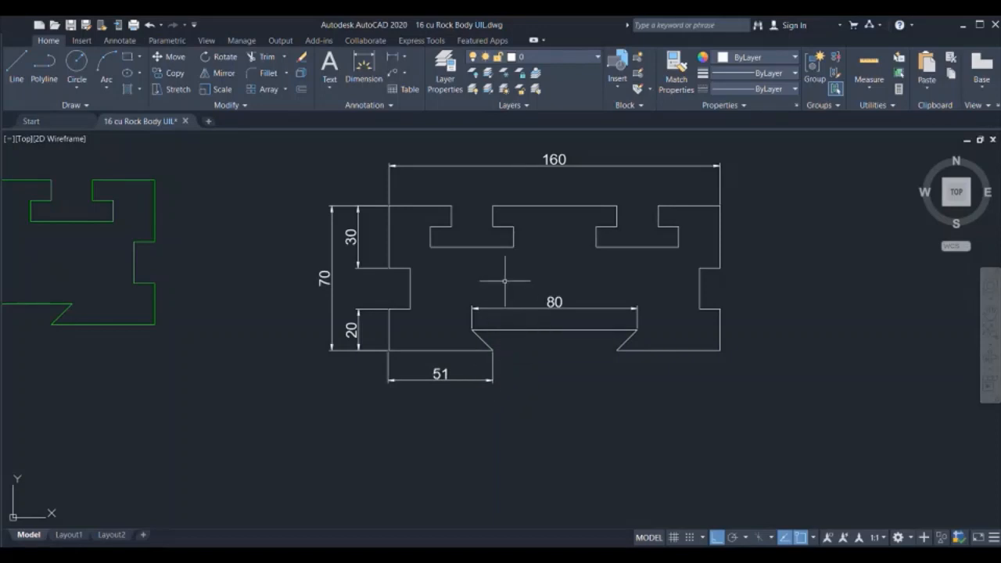
click(493, 379)
key(Delete)
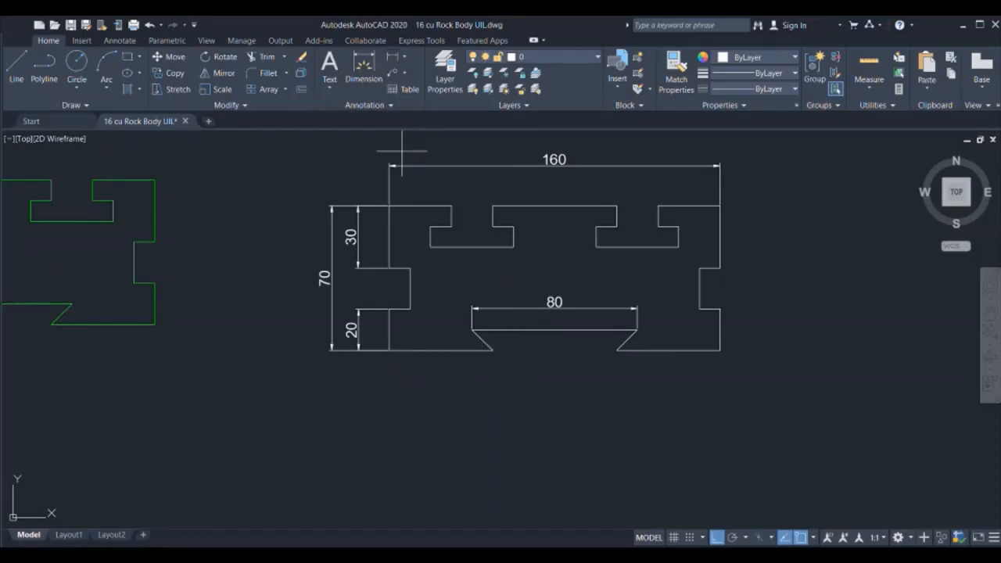
Add a linear dimension below the bottom edge, from the lower left corner to the start of the dovetail.
click(388, 351)
click(492, 350)
click(481, 379)
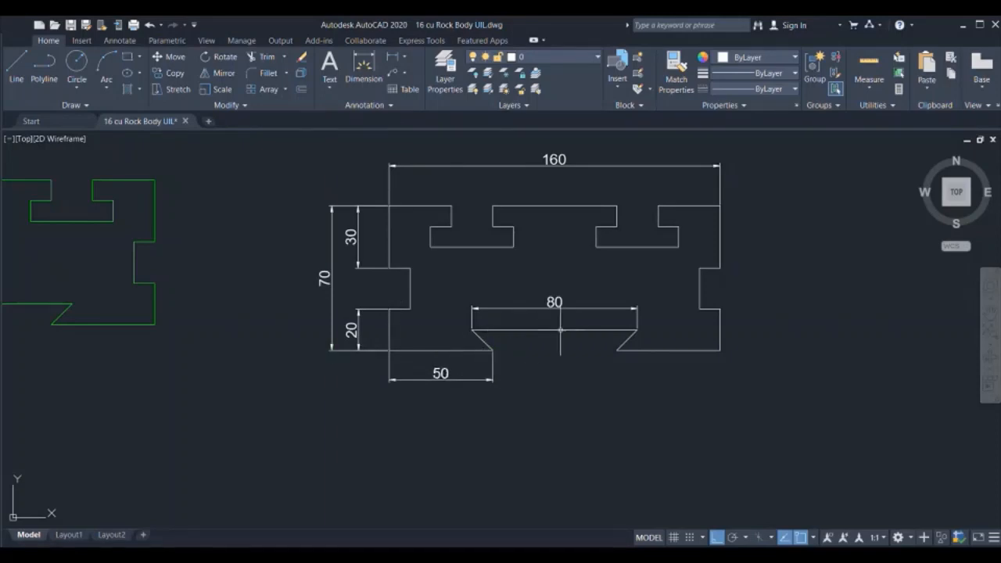
Add linear dimensions for the top edge left of the first T-slot and for that slot's wide lower edge.
click(388, 206)
click(451, 205)
click(449, 191)
click(431, 247)
click(513, 247)
click(510, 278)
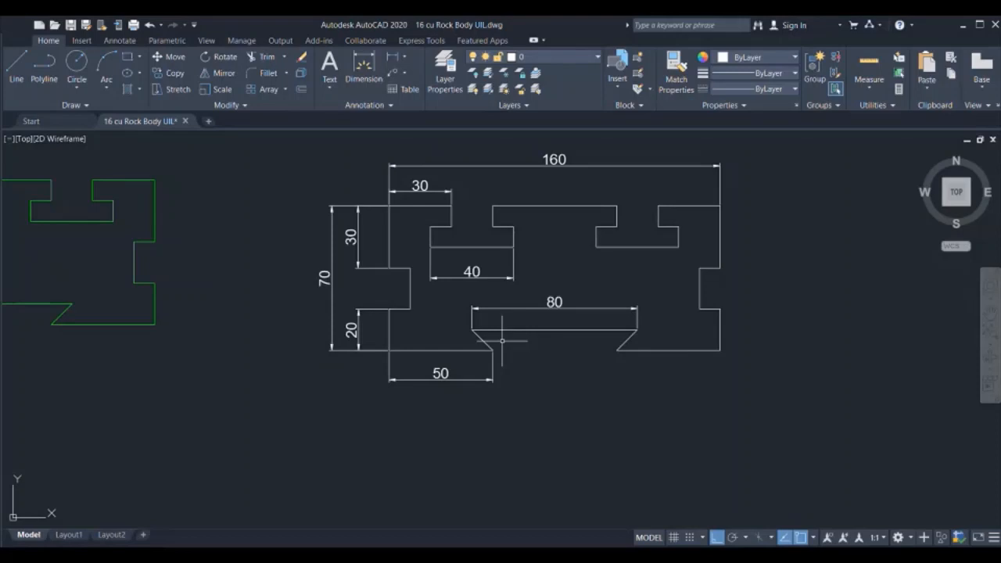
Compare the dimensioned profile with its green original and examine the next green reference profile with the central circle.
scroll(499, 349, down, 1)
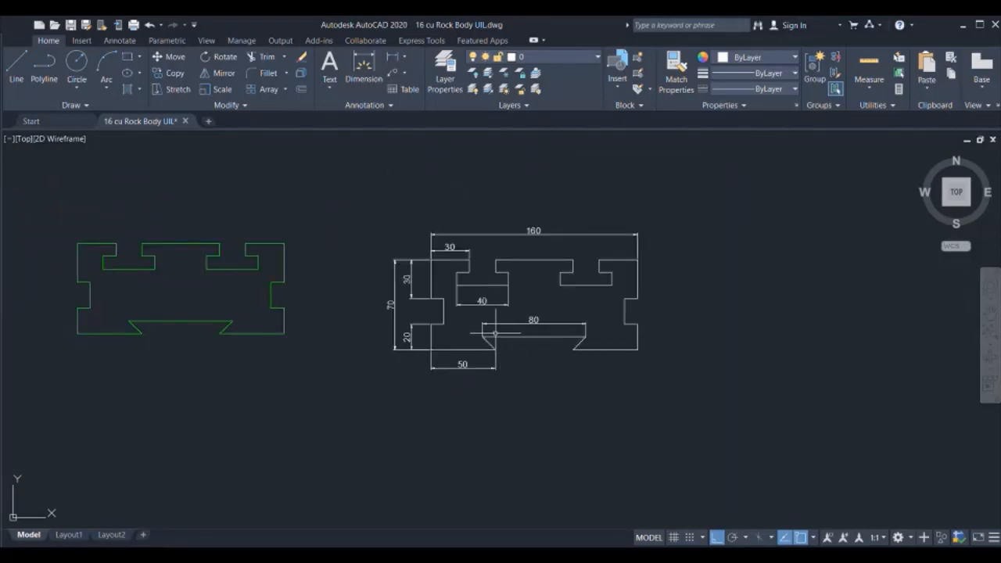
scroll(496, 309, up, 1)
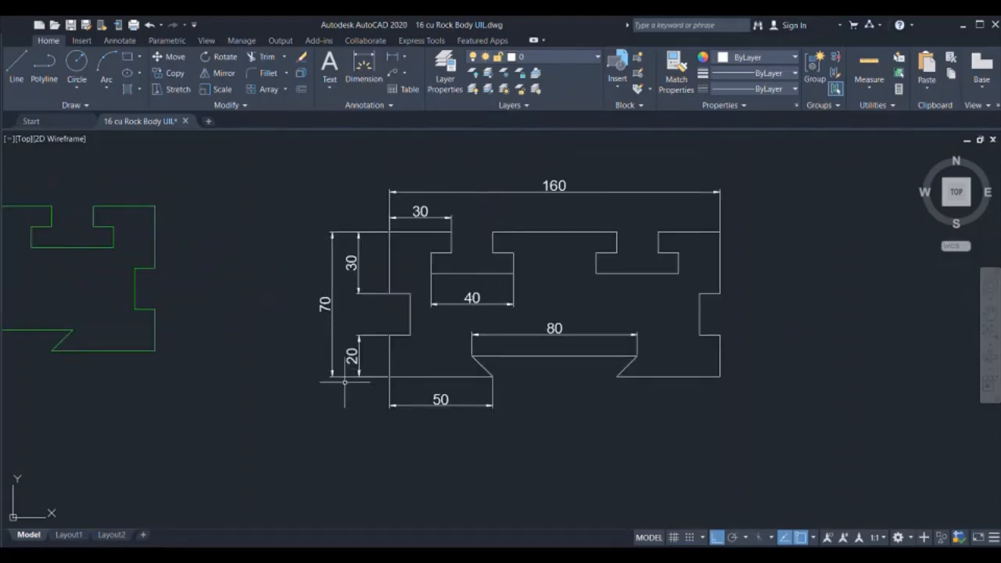
scroll(486, 283, down, 1)
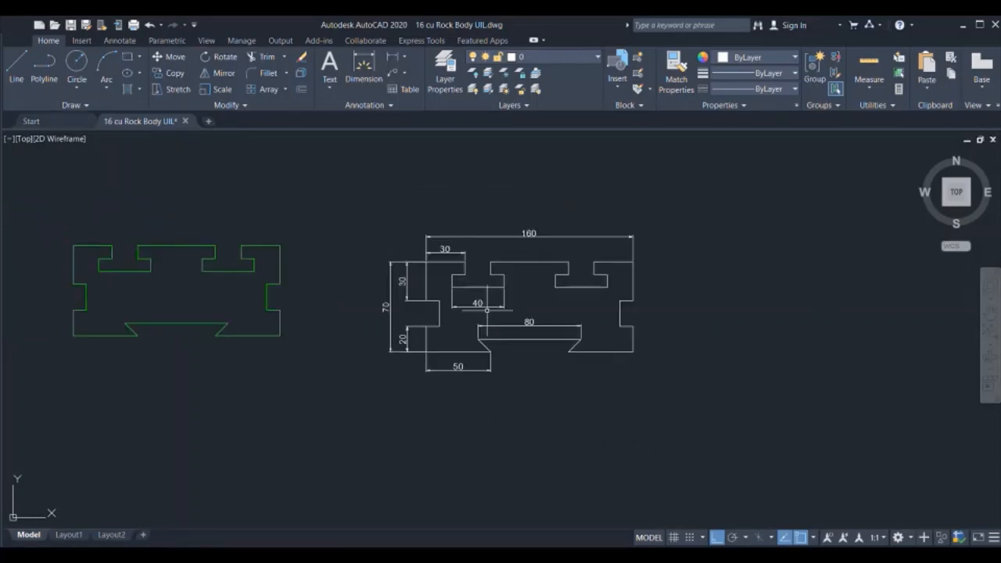
scroll(486, 286, up, 1)
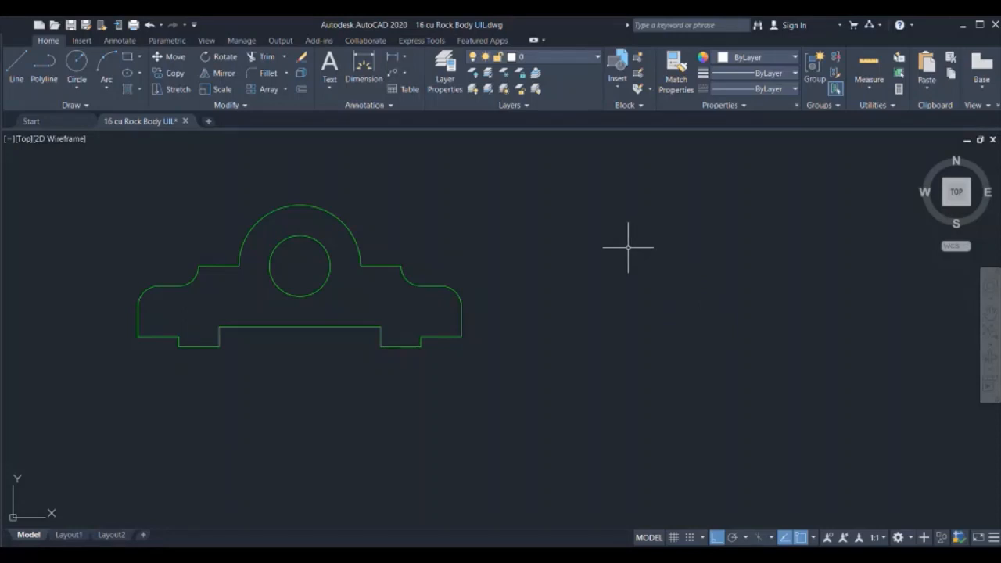
scroll(409, 279, down, 10)
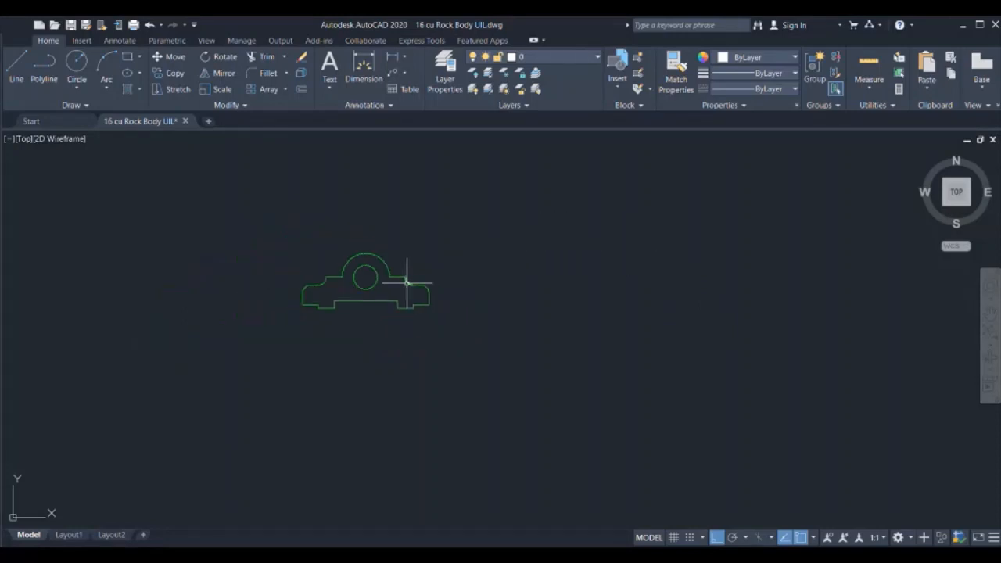
scroll(207, 264, up, 10)
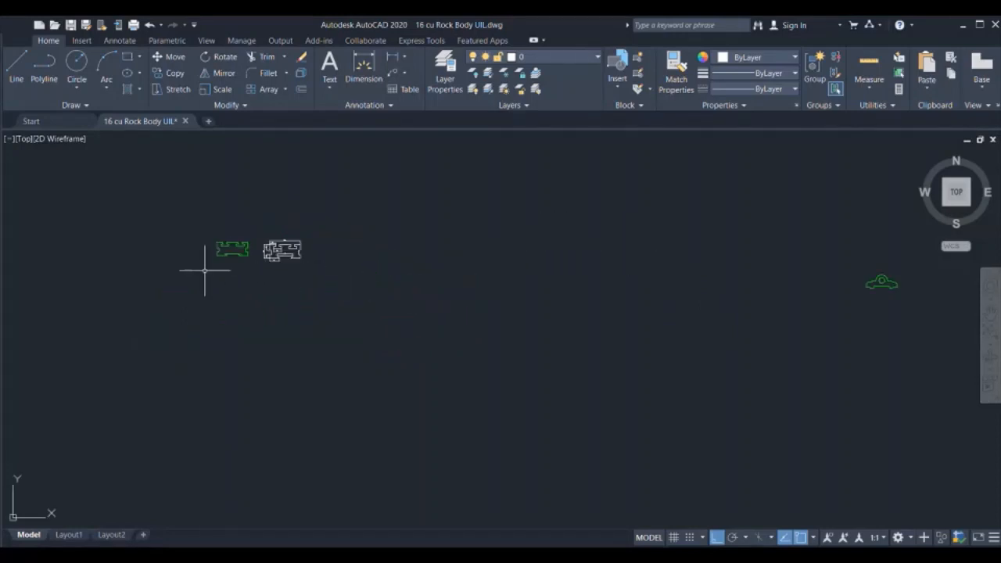
scroll(153, 294, down, 6)
scroll(589, 294, up, 12)
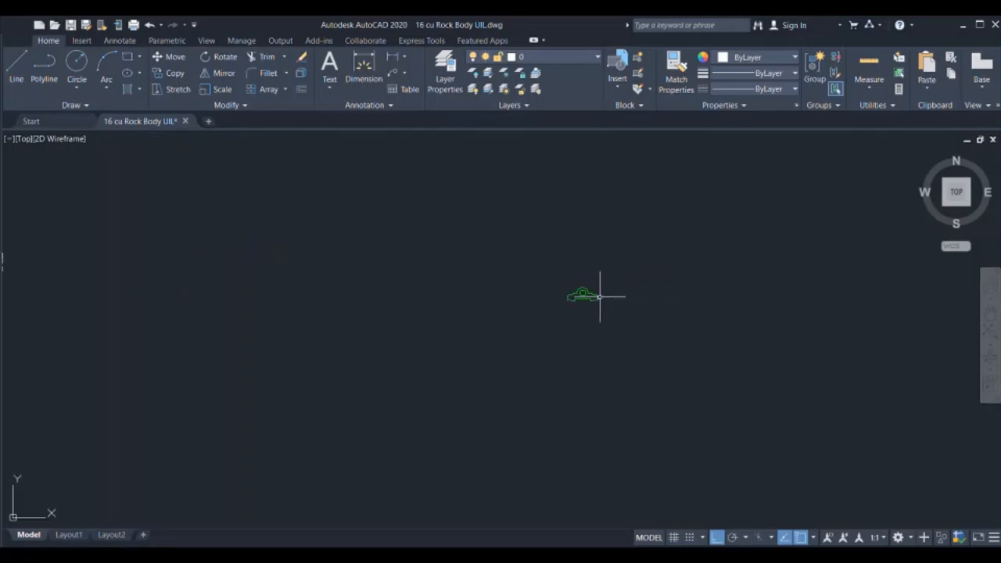
scroll(465, 290, down, 4)
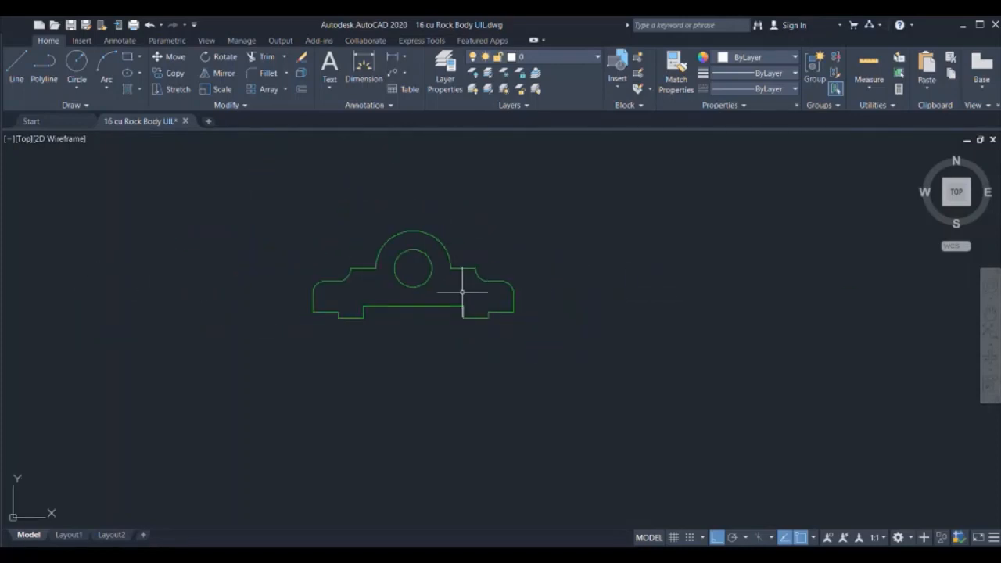
scroll(502, 310, down, 2)
scroll(617, 314, up, 2)
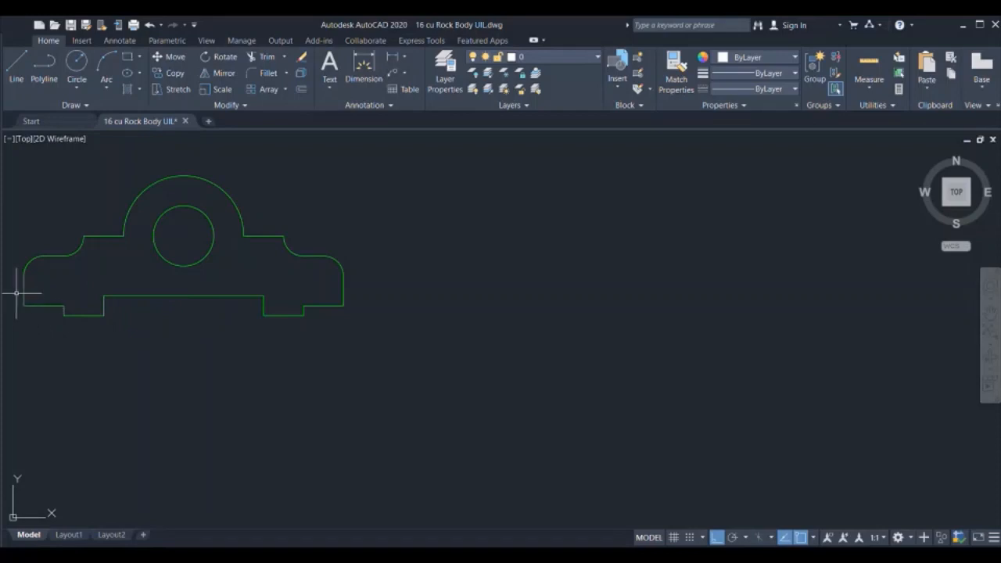
Draw the stepped bottom outline of a new profile beside the second green reference, with two feet and a raised recess between them.
click(15, 74)
click(553, 327)
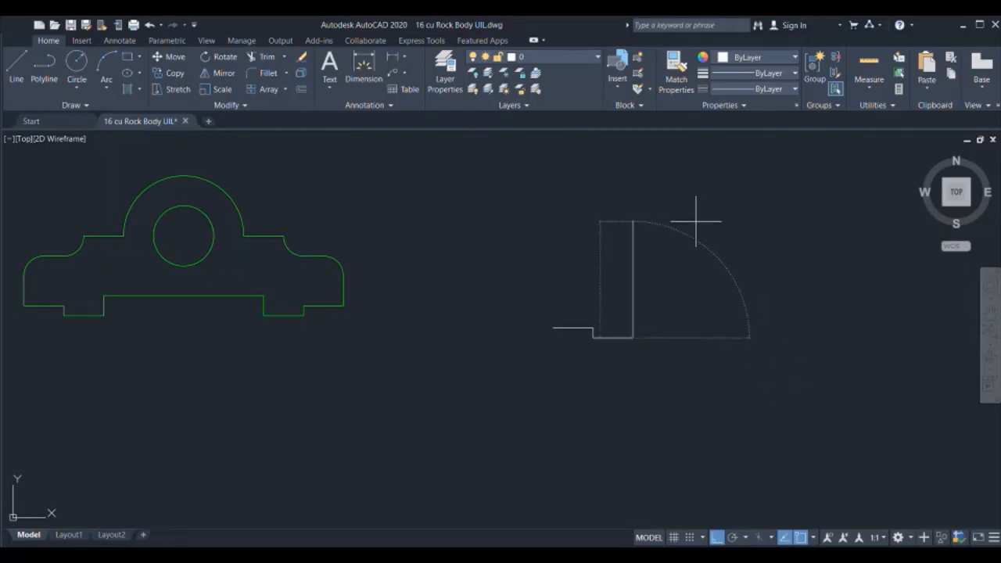
text(.5)
key(Return)
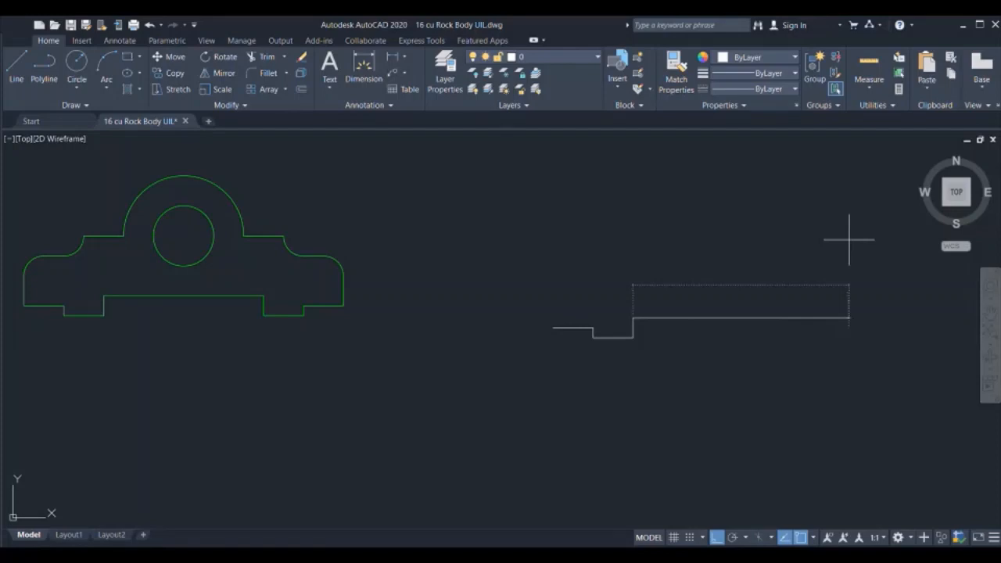
text(4)
key(Return)
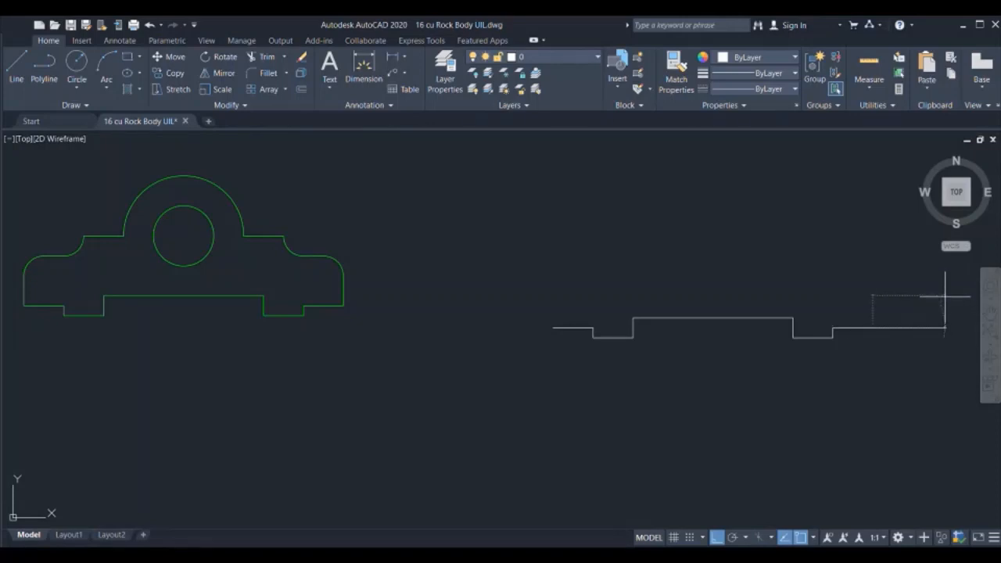
Draw 15-unit vertical side lines upward from both outer ends of the stepped bottom outline.
text(15)
key(Return)
key(Return)
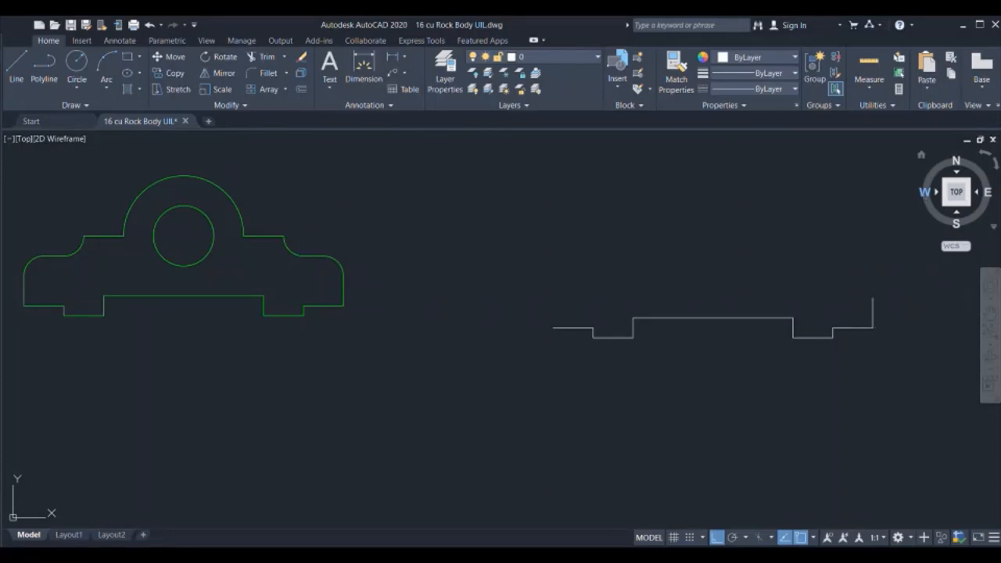
click(19, 72)
click(552, 327)
key(Escape)
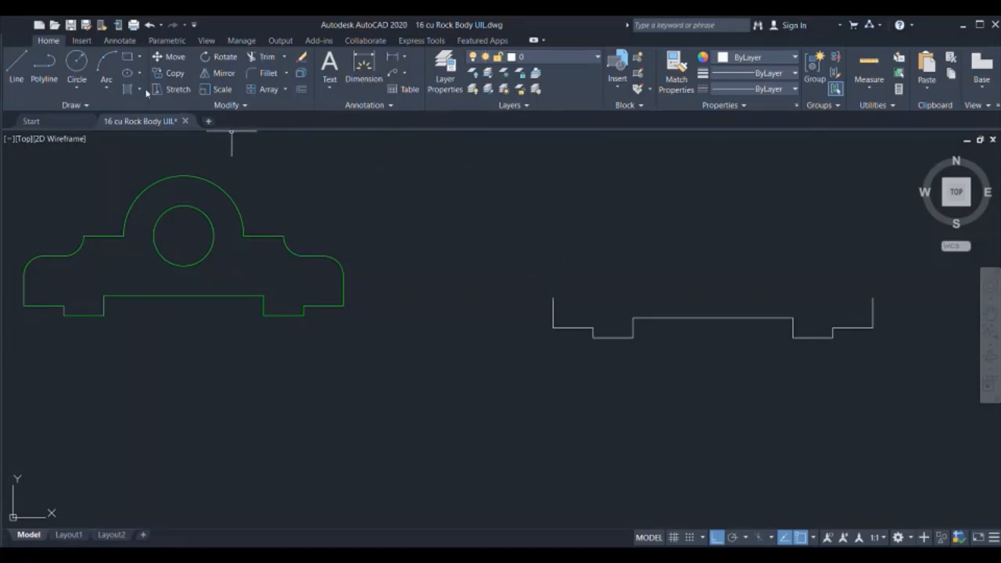
Draw 10-unit horizontal lines inward from the upper ends of both vertical side lines.
click(553, 298)
text(10)
key(Return)
key(Escape)
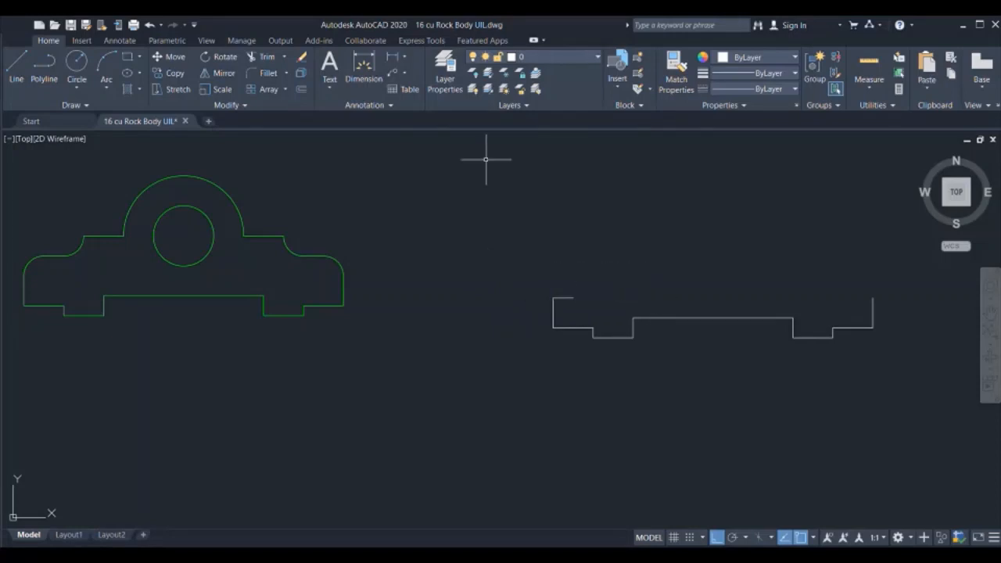
click(16, 67)
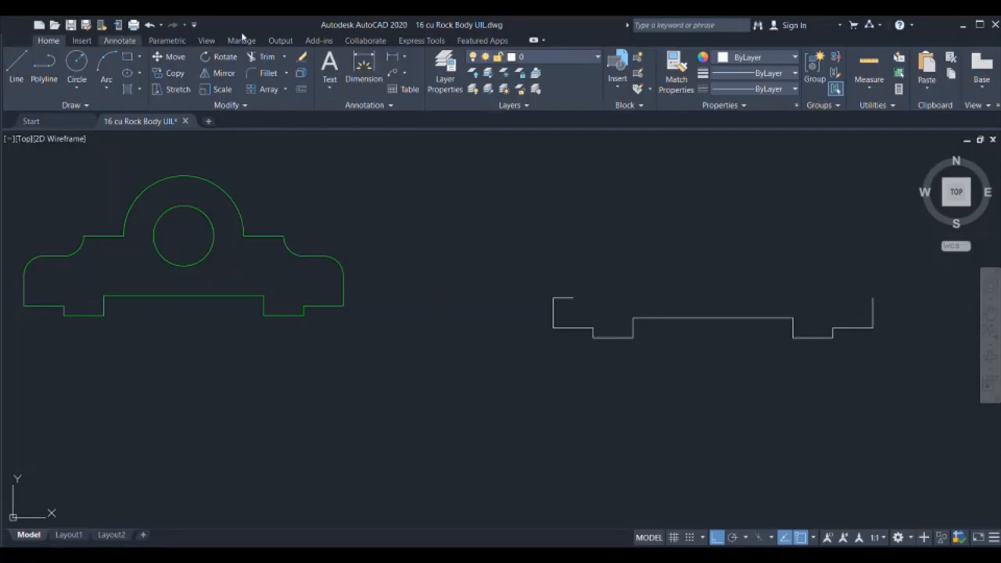
click(872, 297)
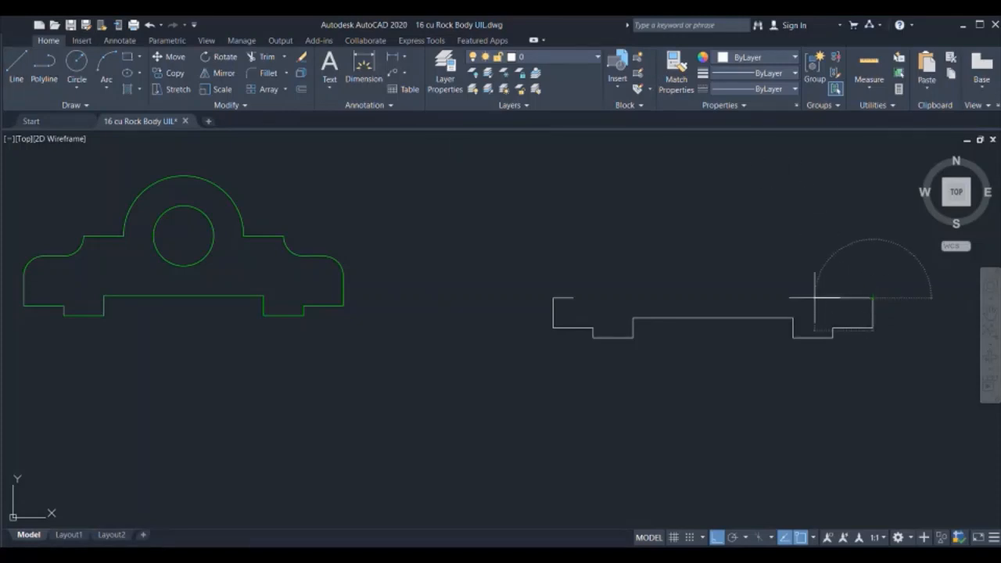
key(Escape)
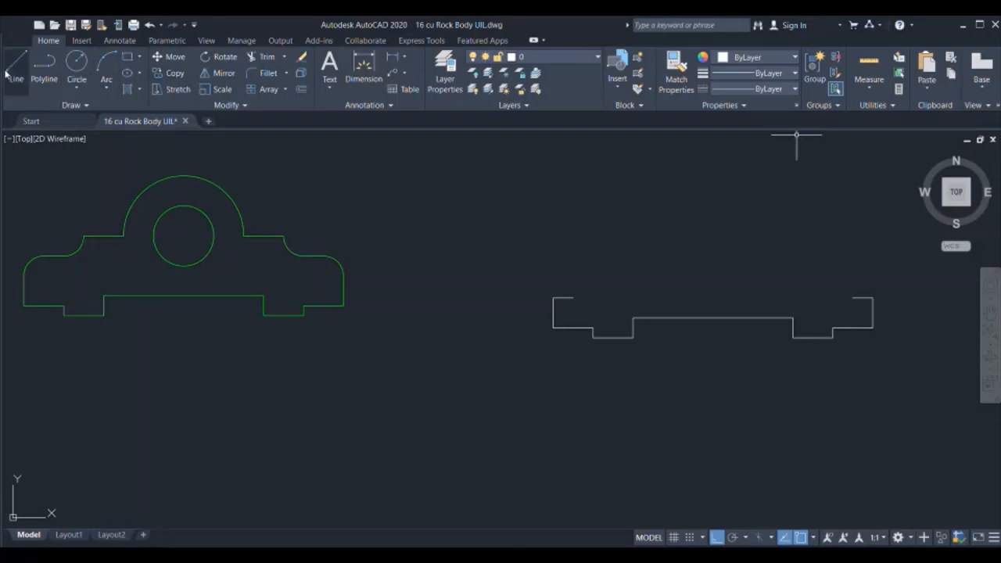
Continue the left end of the outline with lines 10 units up, 10 units inward and 10 units up.
click(572, 296)
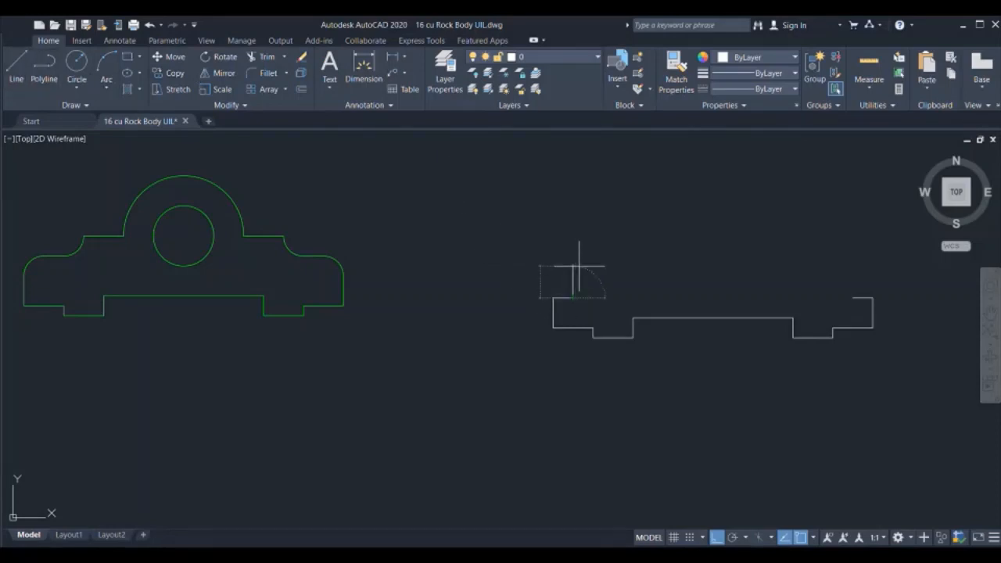
text(10)
key(Return)
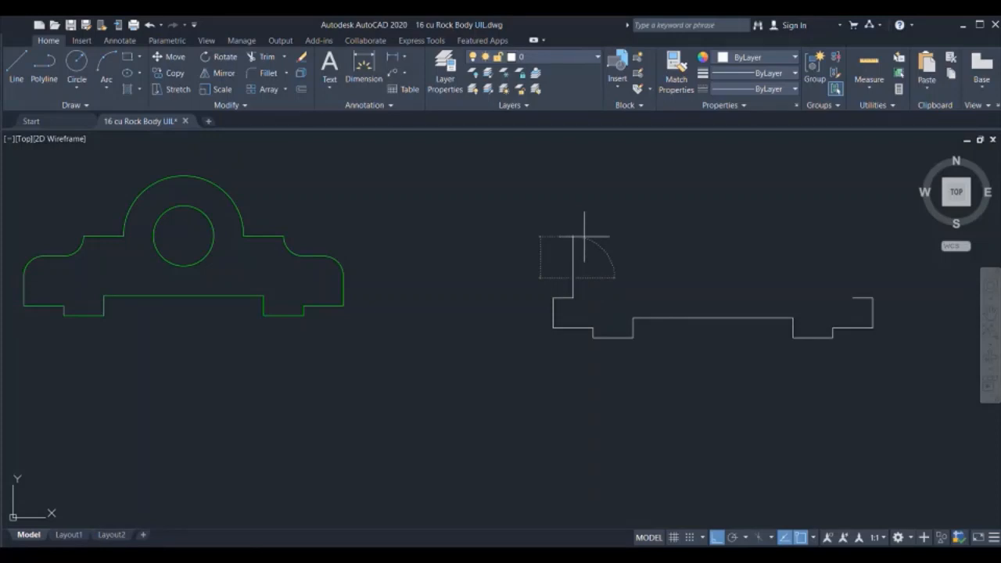
text(10)
key(Return)
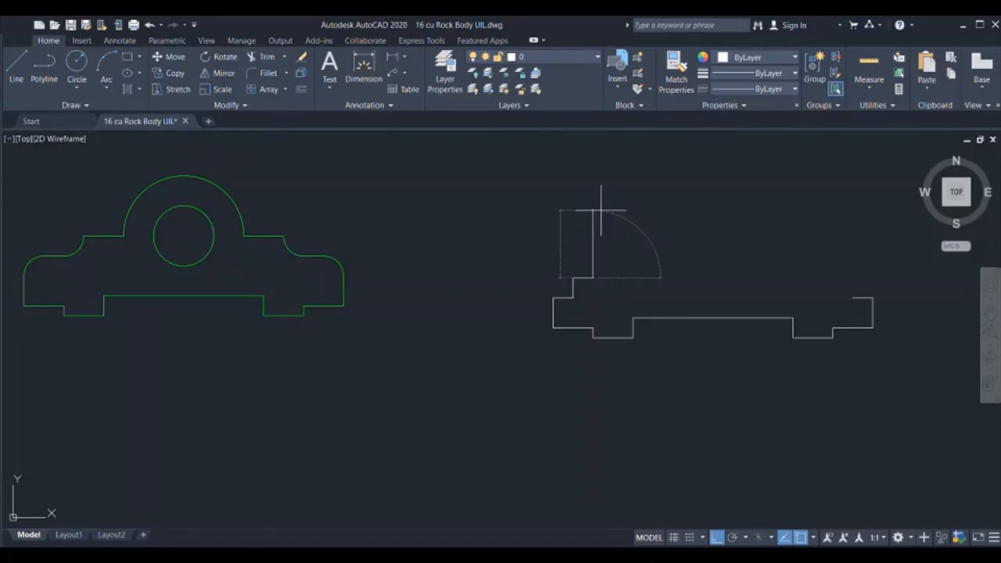
text(10)
key(Return)
key(Return)
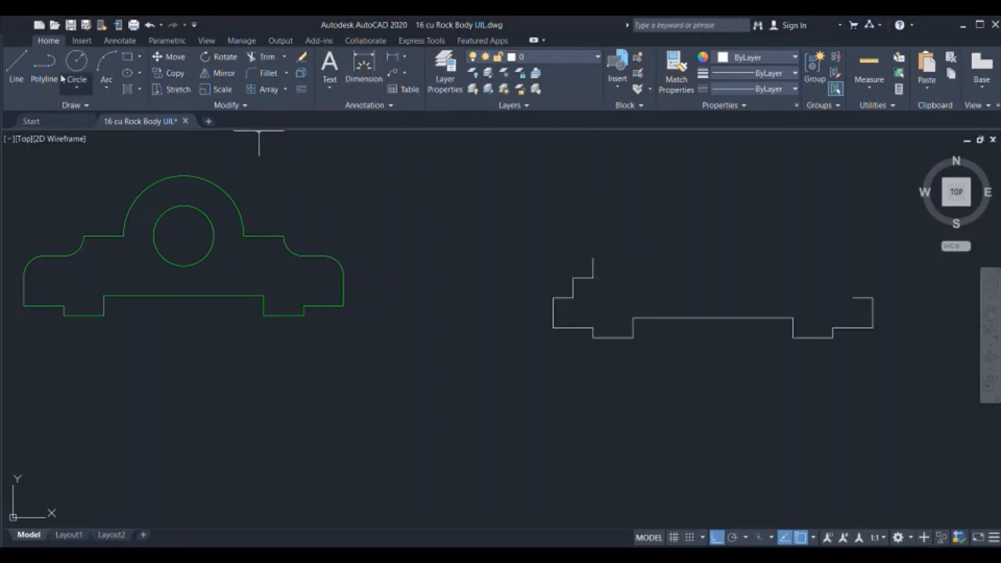
Continue the right end of the outline with lines 10 units up, 10 units inward and 10 units up.
click(24, 76)
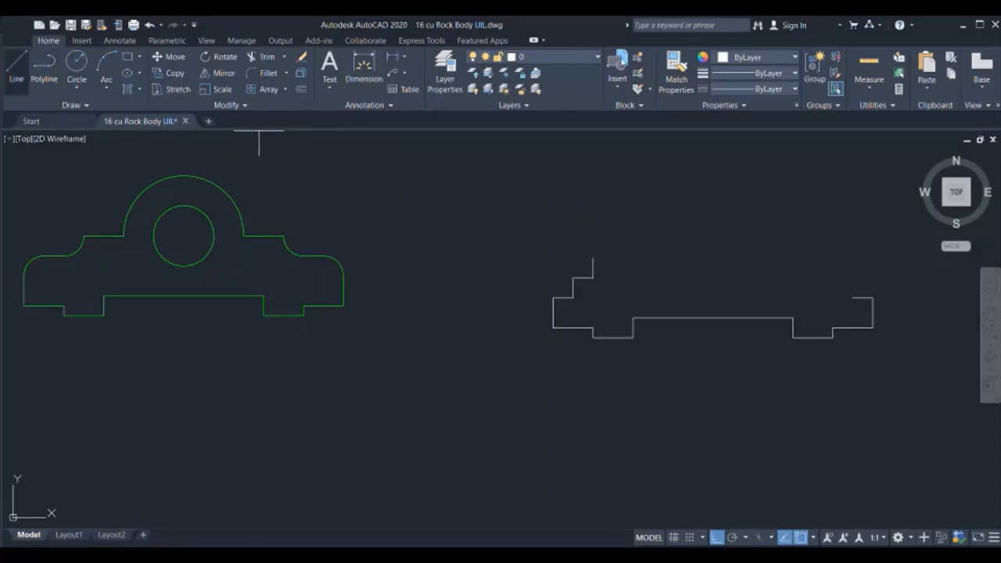
click(852, 297)
text(10)
key(Return)
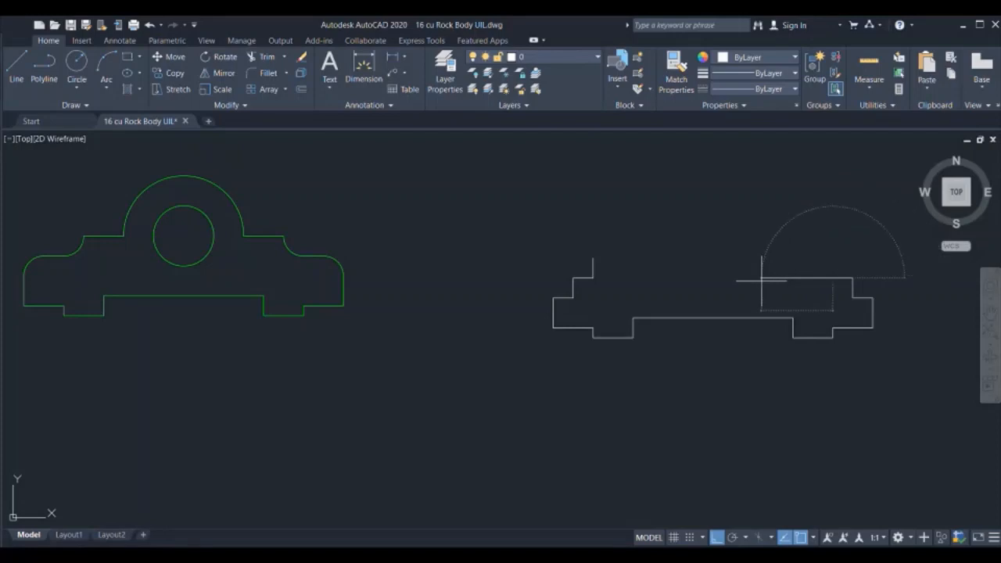
text(10)
key(Return)
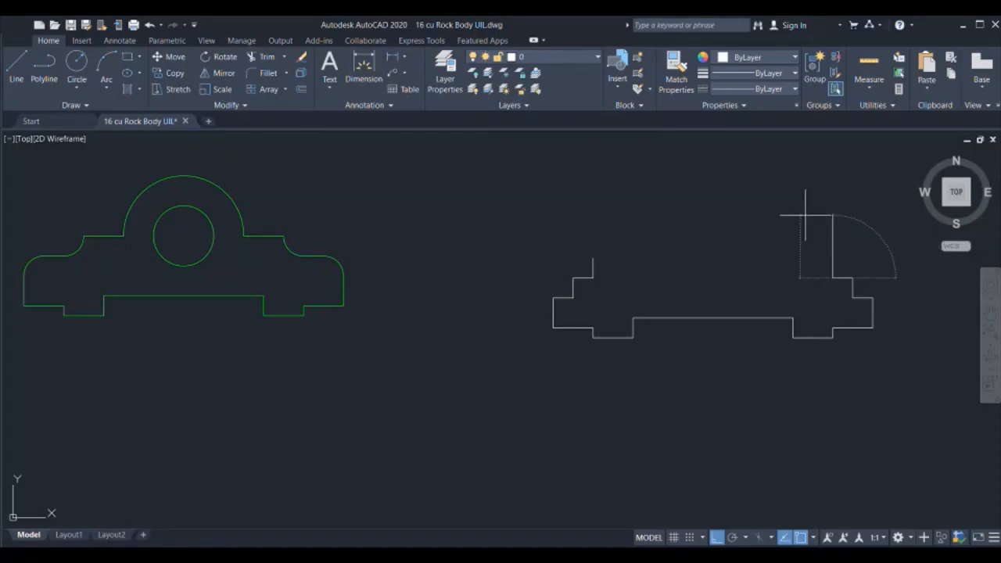
text(10)
key(Return)
key(Return)
Draw circles of radius 10 centred on the inner ends of the short horizontal lines on both sides.
click(75, 66)
click(573, 298)
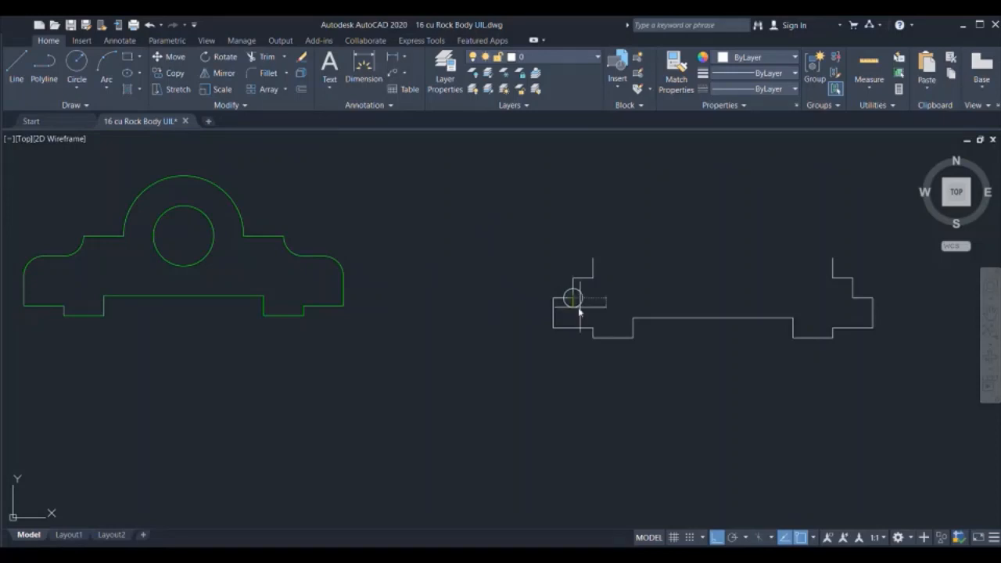
text(10)
key(Return)
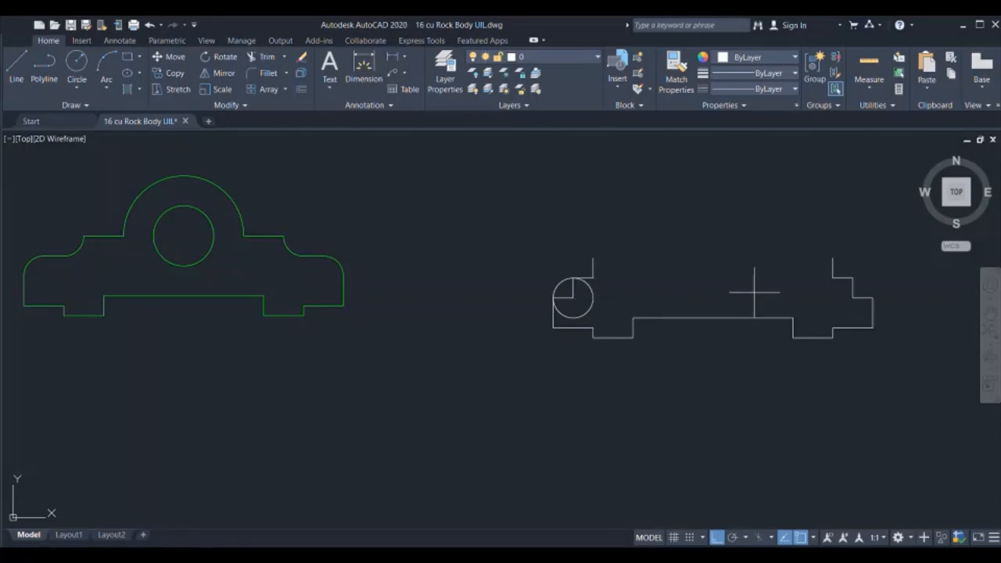
click(853, 298)
key(Return)
key(Return)
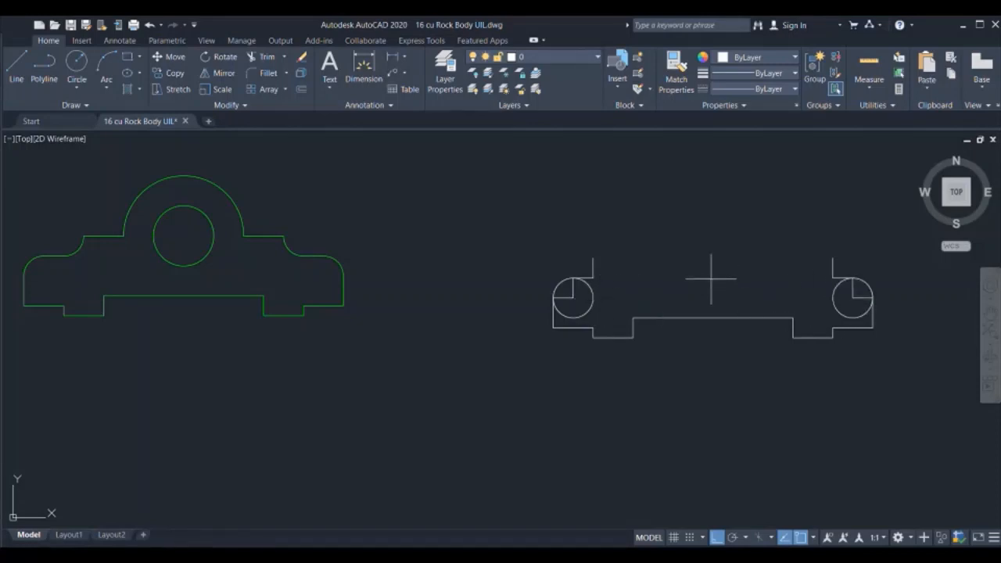
Draw circles of the same radius 10 centred on the upper ends of the two topmost vertical lines.
click(592, 257)
key(Return)
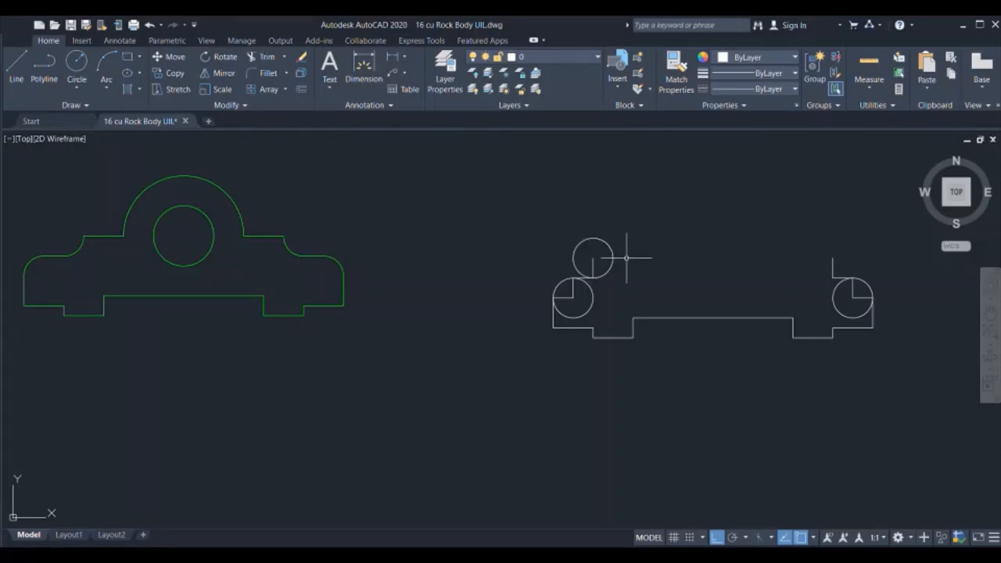
click(832, 257)
key(Return)
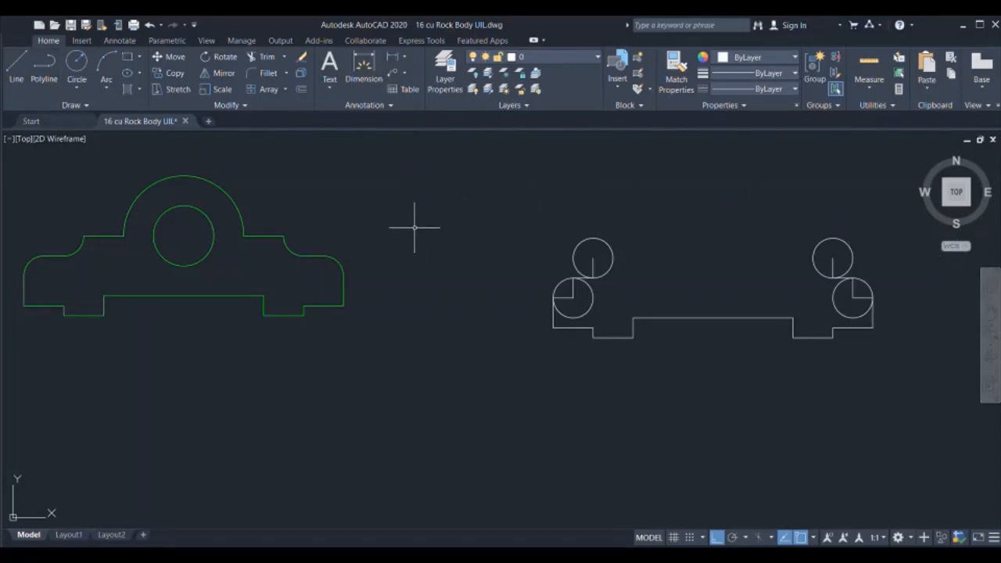
Connect the centres of the two upper circles with a line and trim both circles to their lower inner quarter arcs.
click(592, 257)
click(833, 257)
key(Return)
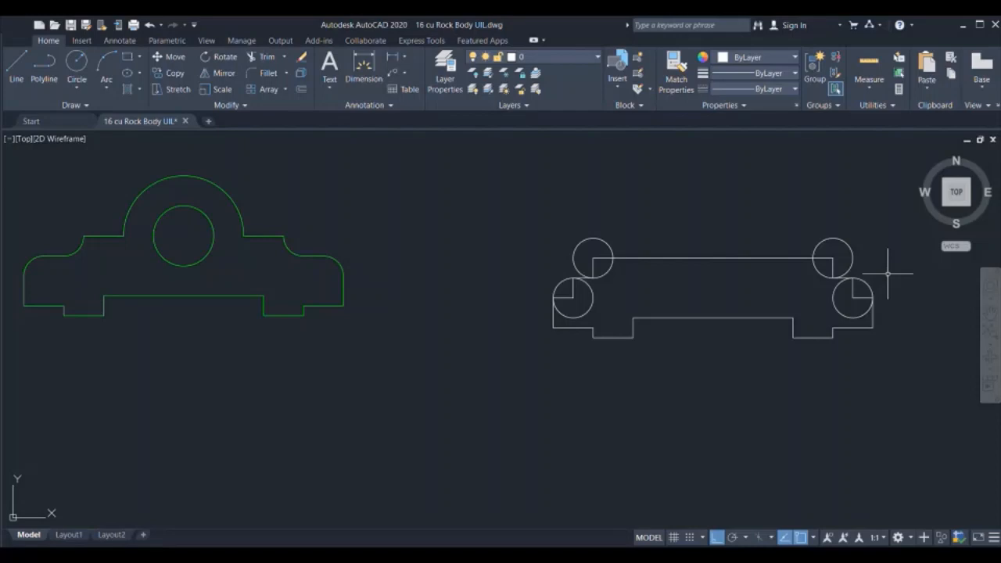
text(tr)
key(Return)
click(851, 261)
click(609, 241)
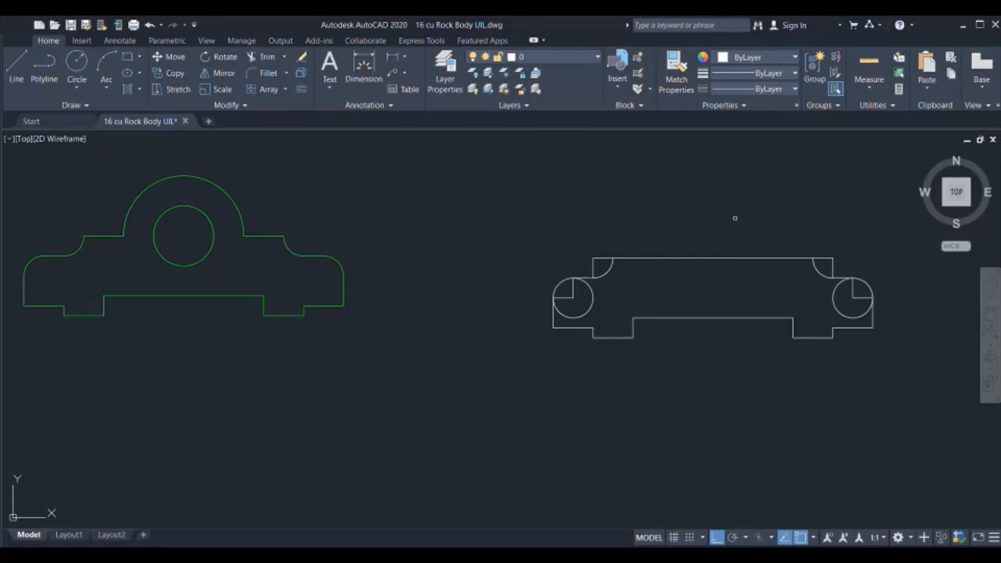
Delete the horizontal line between the upper arcs and the short vertical construction lines at both of its ends.
key(Escape)
click(720, 258)
key(Delete)
click(832, 267)
key(Delete)
click(592, 268)
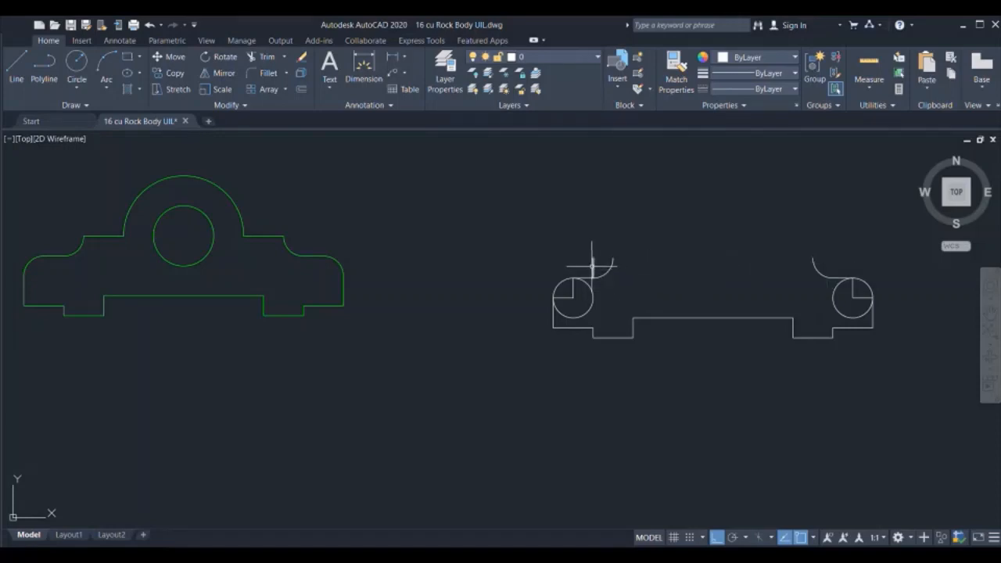
key(Delete)
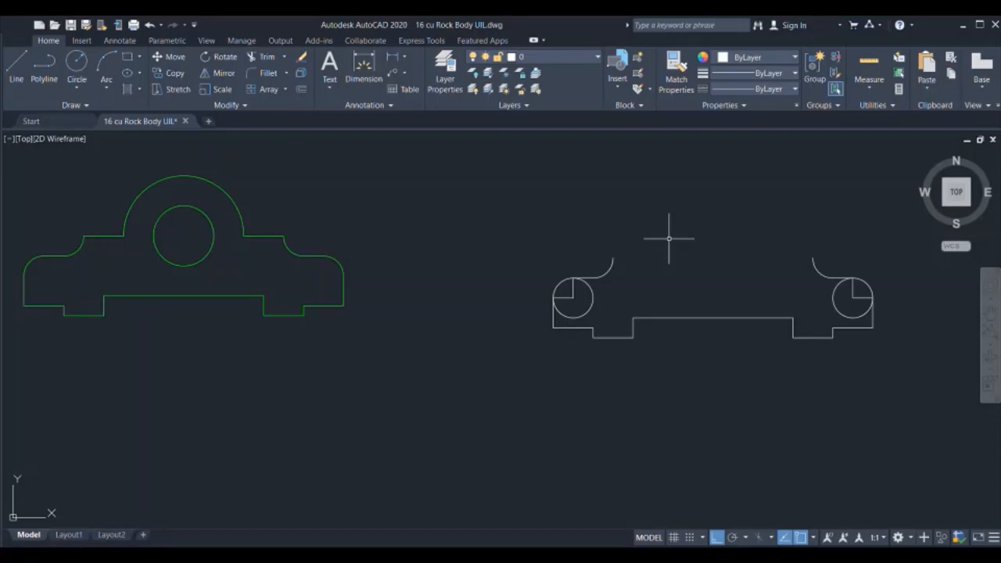
Trim the two lower circles so only their upper outer quarter arcs remain as rounded corners.
text(tr)
key(Return)
key(Return)
click(591, 295)
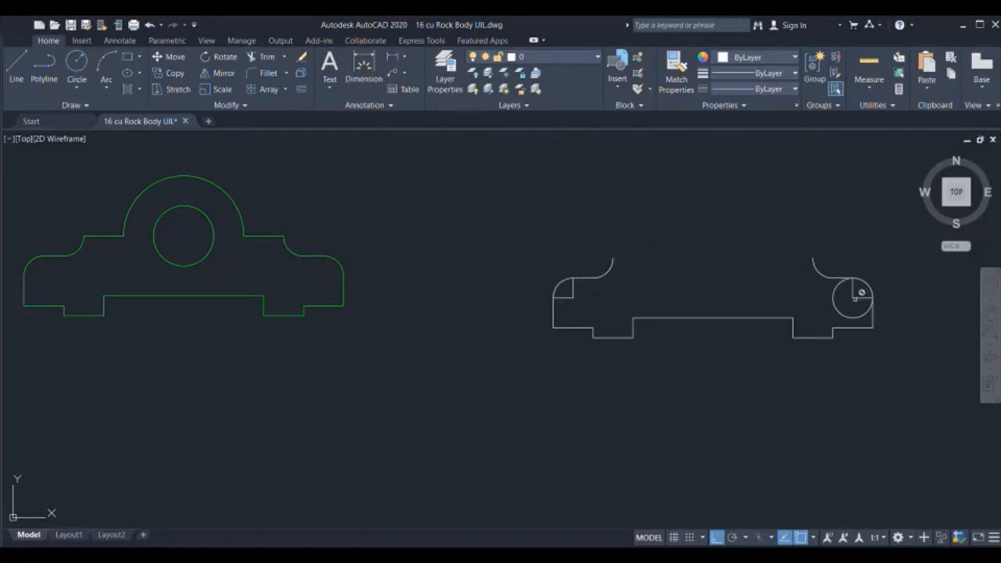
click(834, 297)
key(Return)
Delete the construction lines inside the rounded corners on both sides of the outline.
click(852, 292)
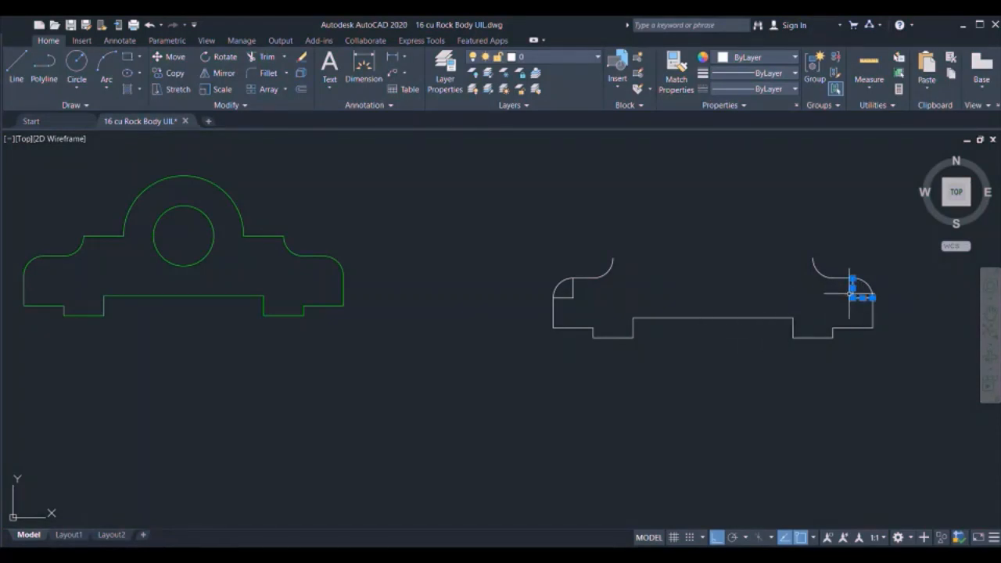
key(Delete)
click(573, 289)
key(Delete)
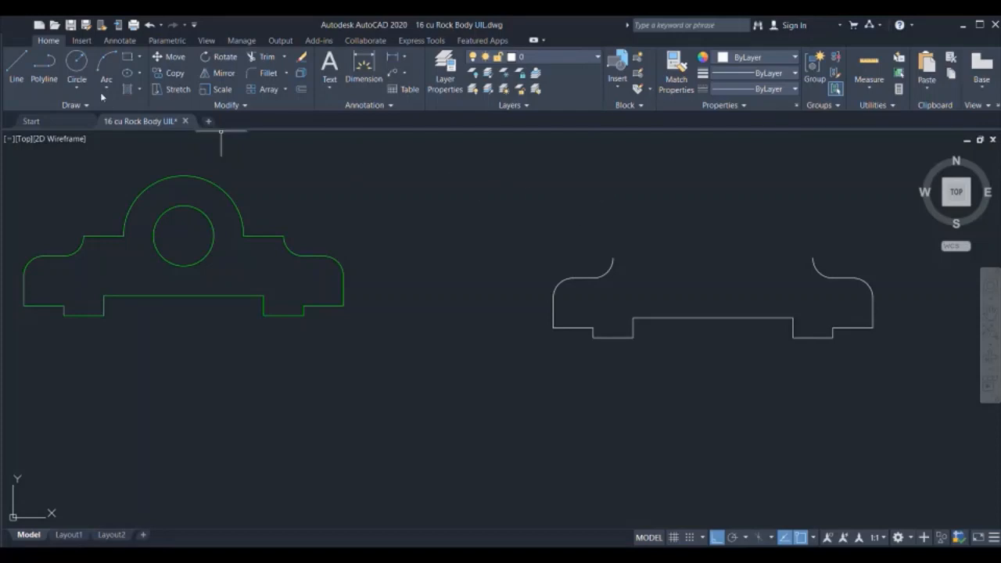
Draw two equally long, short horizontal lines inward from the upper ends of both concave arcs.
click(19, 68)
click(612, 259)
click(672, 258)
key(Return)
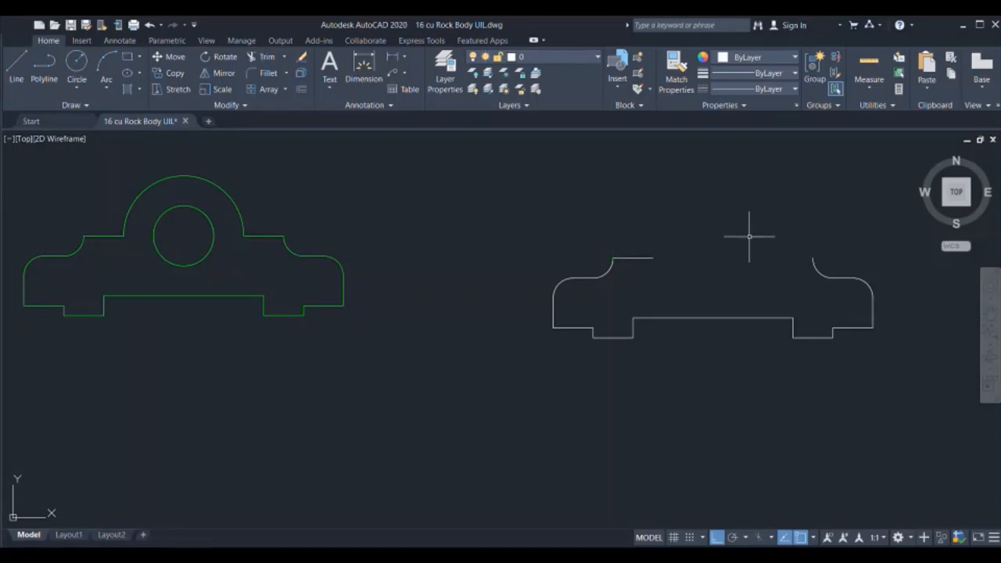
click(812, 258)
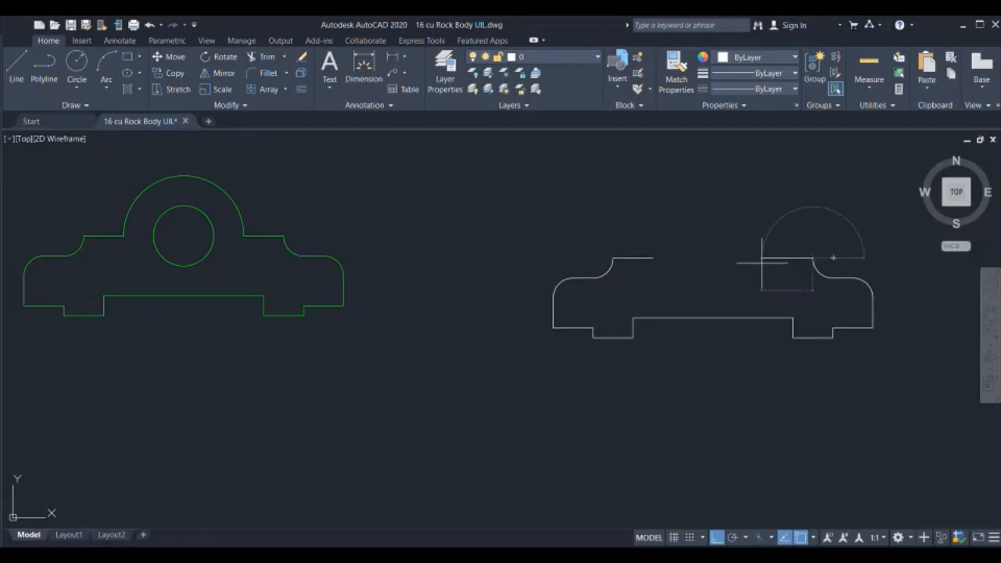
key(Return)
key(Return)
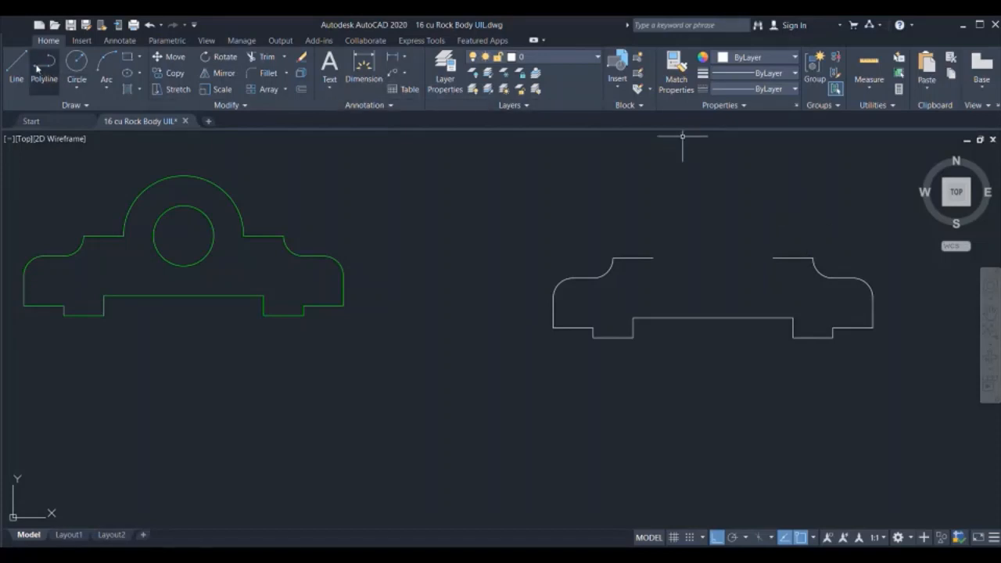
Draw a vertical line from the recess edge's midpoint up to the height of the short horizontals, and a 30-diameter circle centred on its upper end.
click(712, 317)
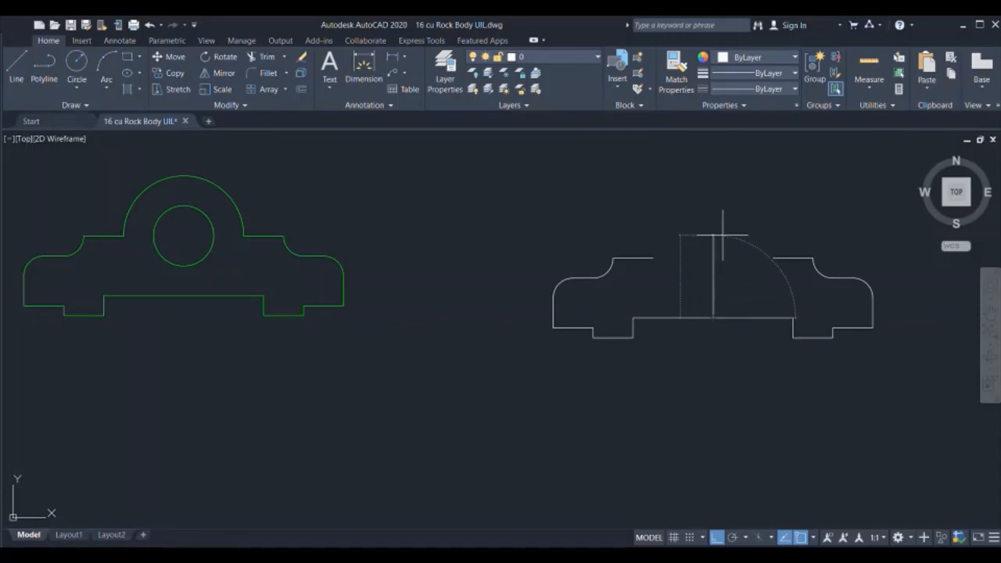
key(Return)
key(Return)
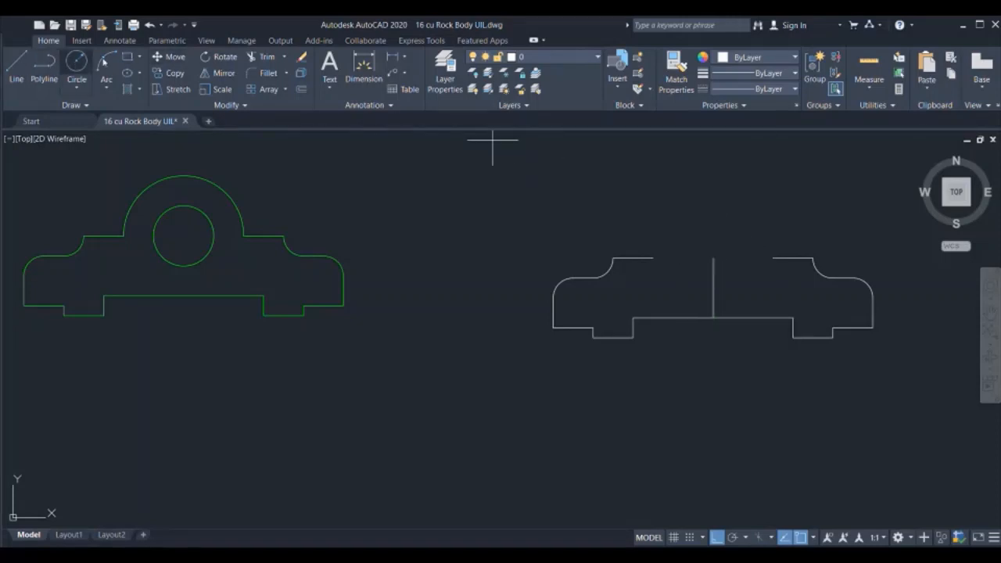
key(c)
key(Return)
click(713, 258)
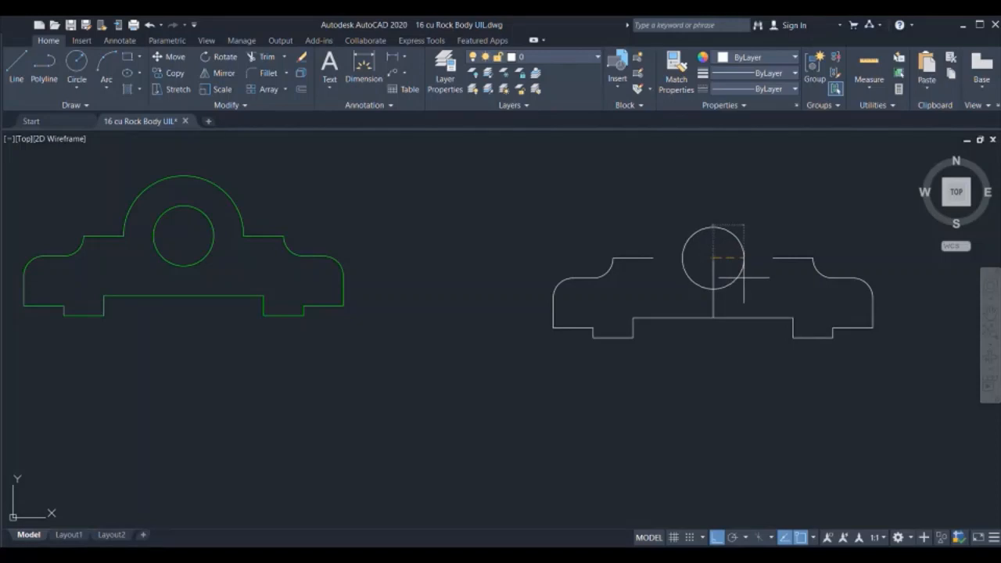
click(742, 278)
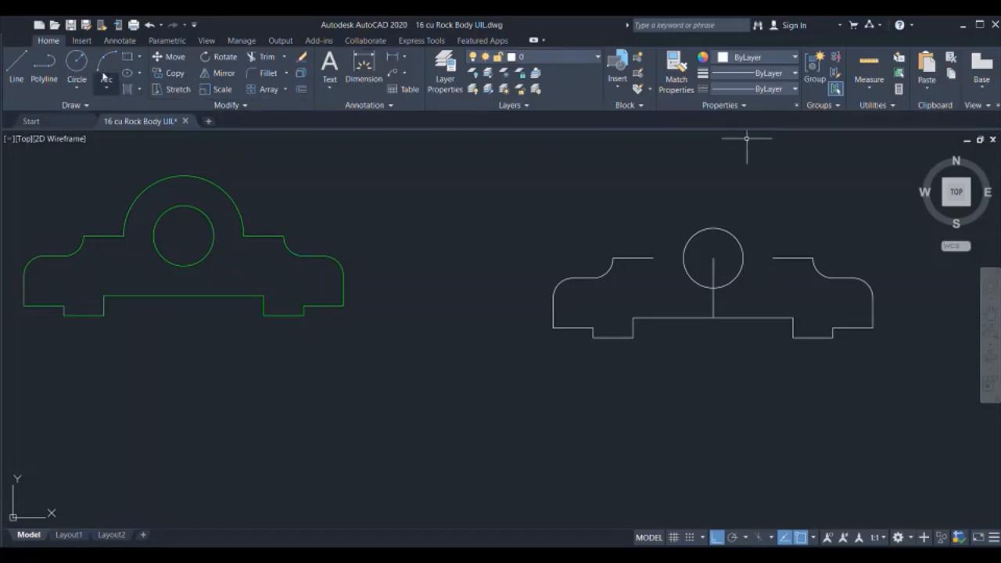
Form a semicircle of radius 30 above the hole by trimming a concentric circle, and delete the vertical construction line.
click(82, 68)
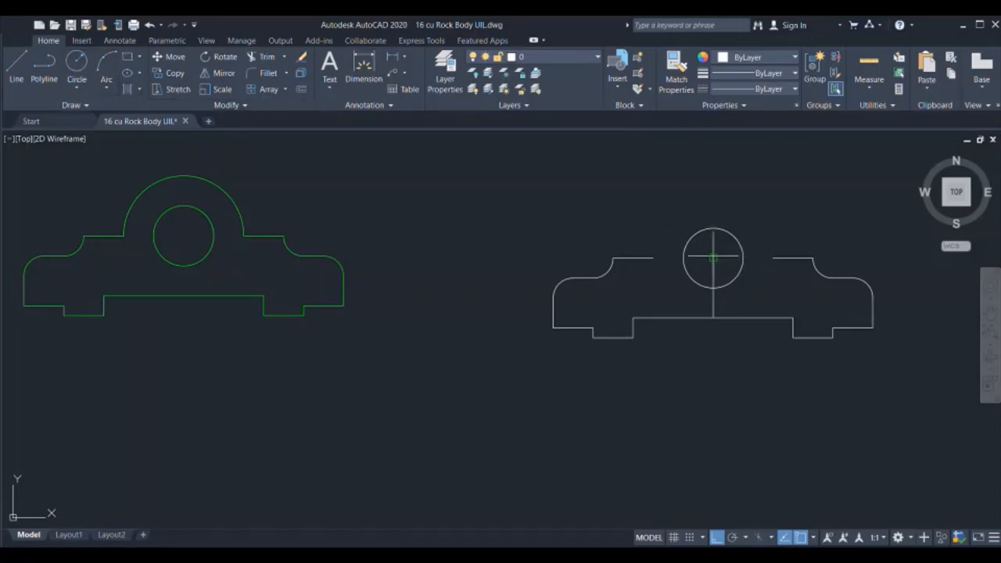
click(725, 278)
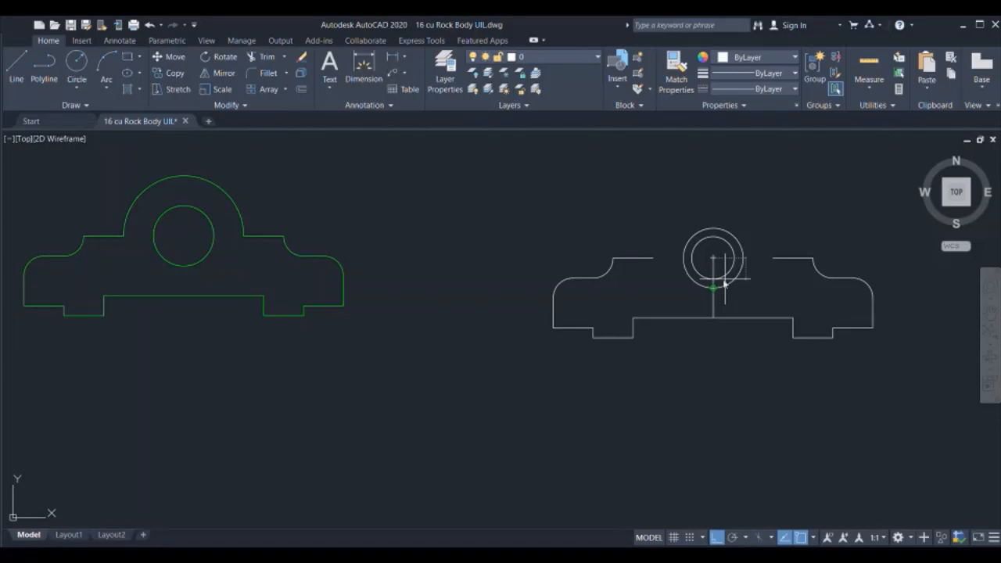
key(Return)
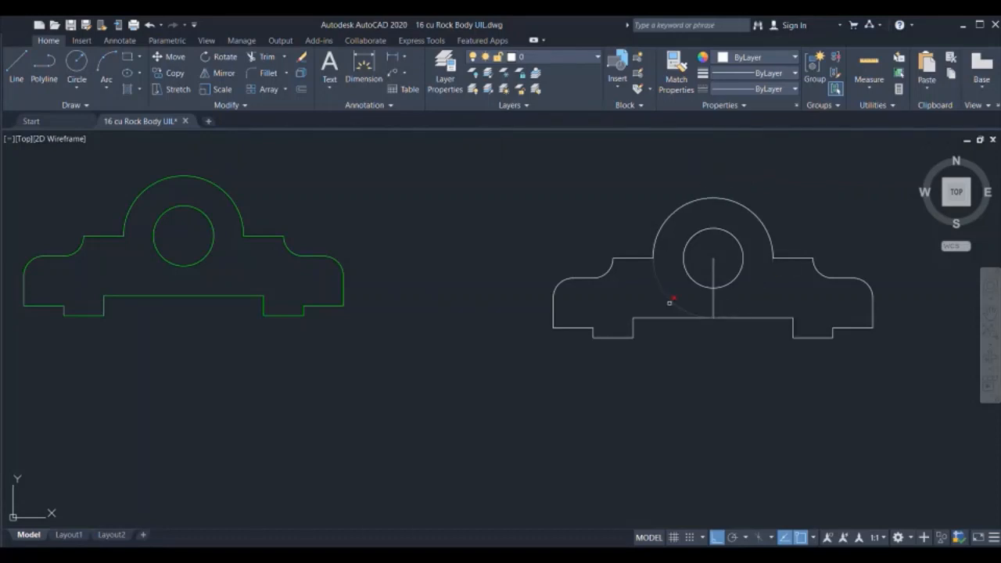
click(713, 293)
key(Delete)
Place horizontal dimensions below the profile for its overall width and the width of the central recess.
click(553, 327)
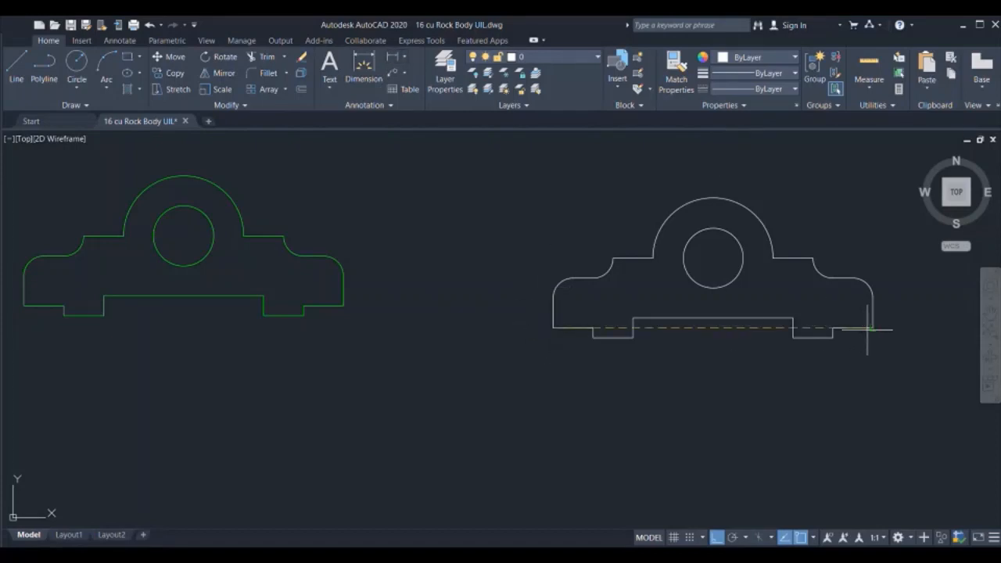
click(873, 327)
click(874, 406)
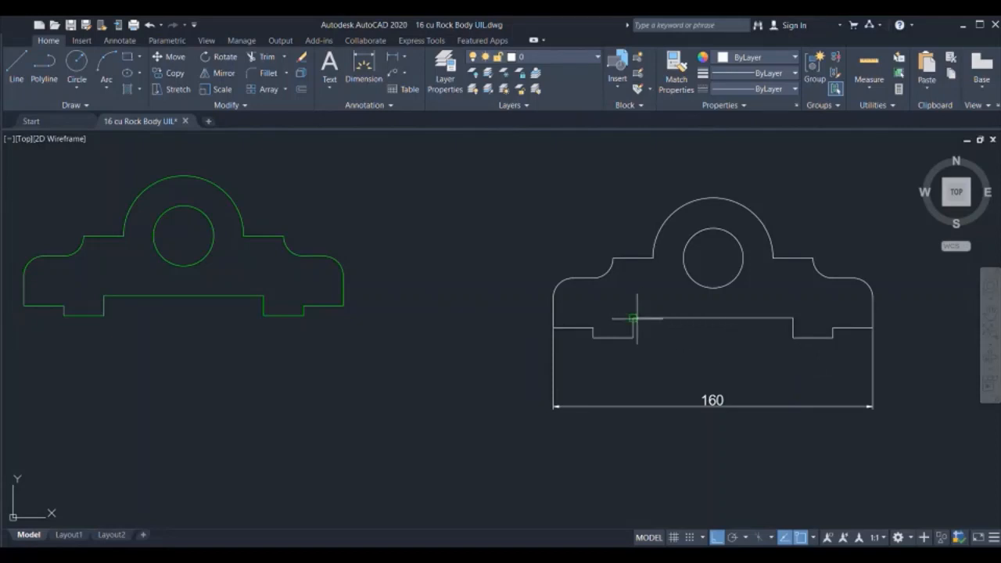
click(788, 319)
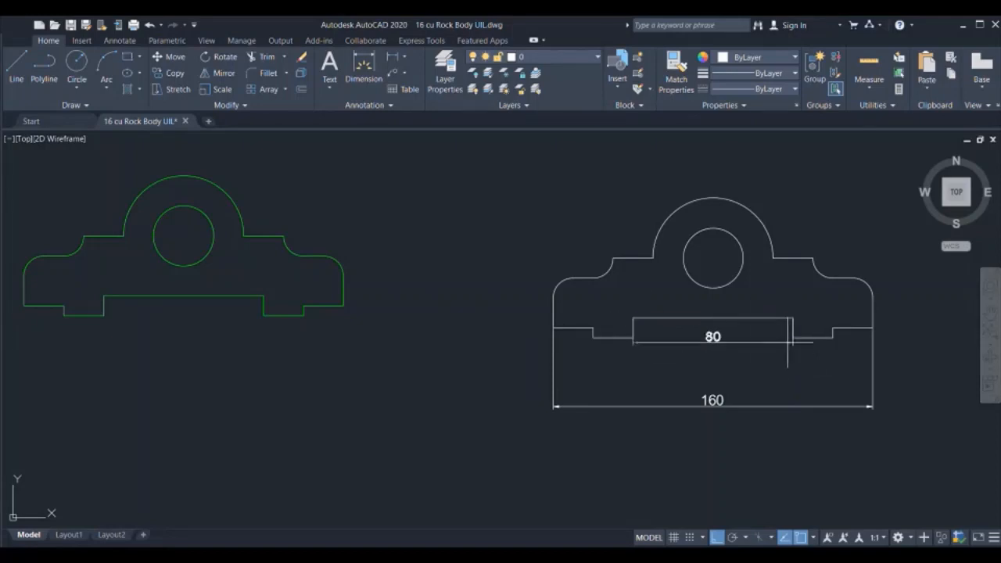
click(788, 371)
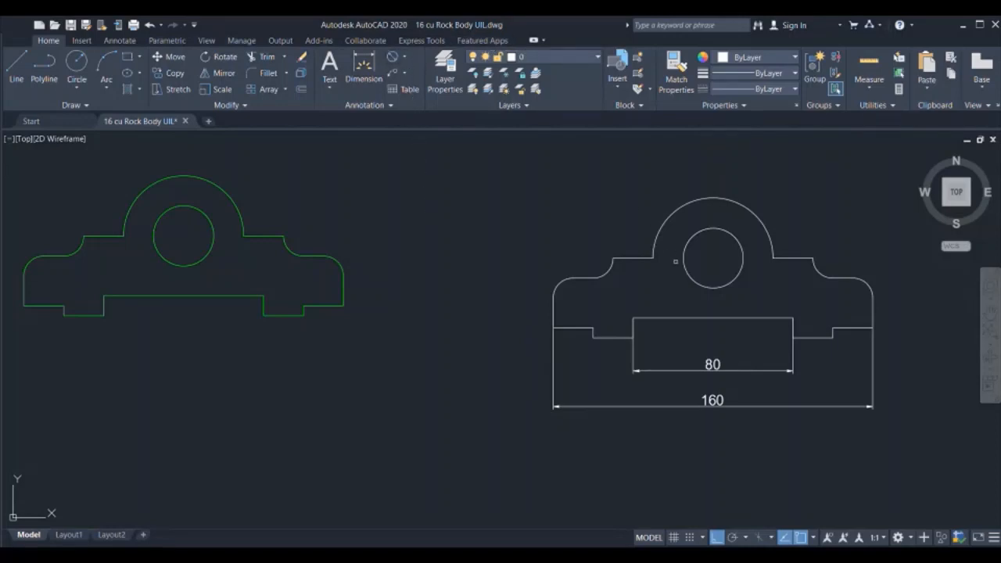
Add a diameter dimension to the central hole and a radius dimension to the large upper arc.
click(684, 252)
click(544, 239)
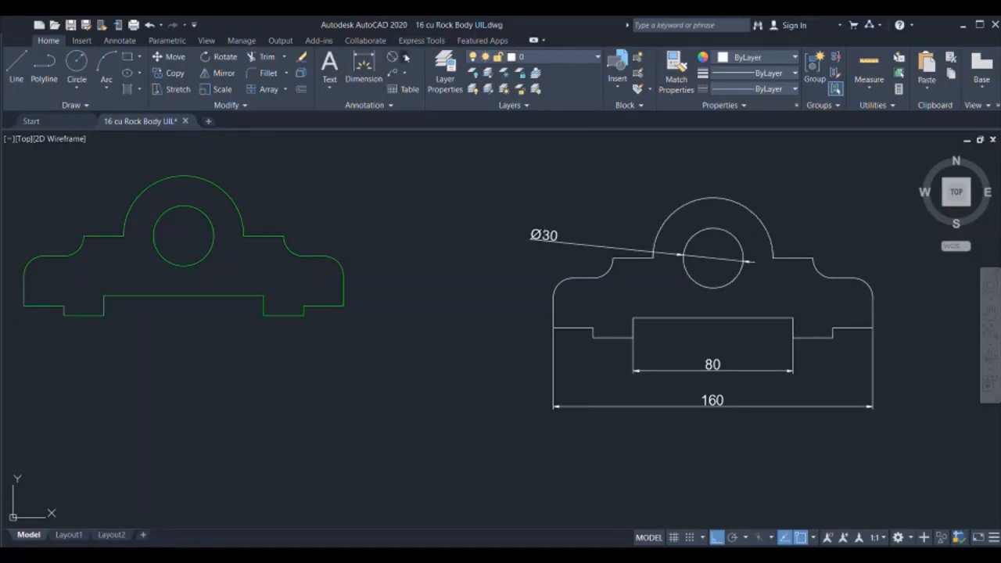
click(417, 179)
click(663, 210)
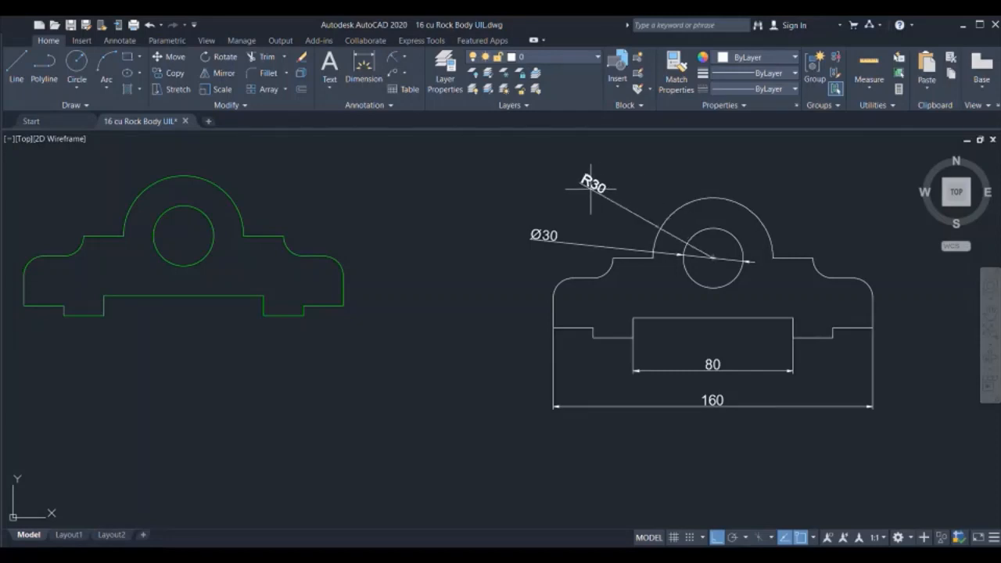